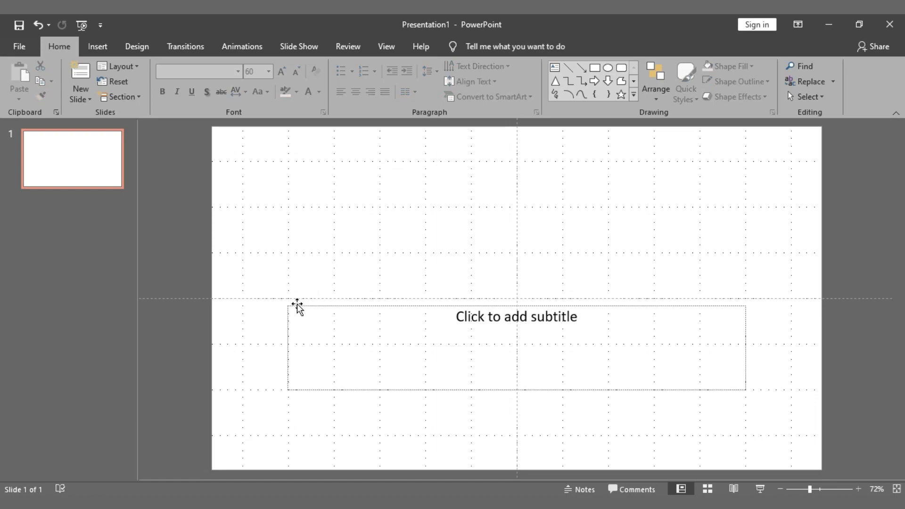
- Delete the subtitle placeholder from the title slide
click(297, 304)
key(Delete)
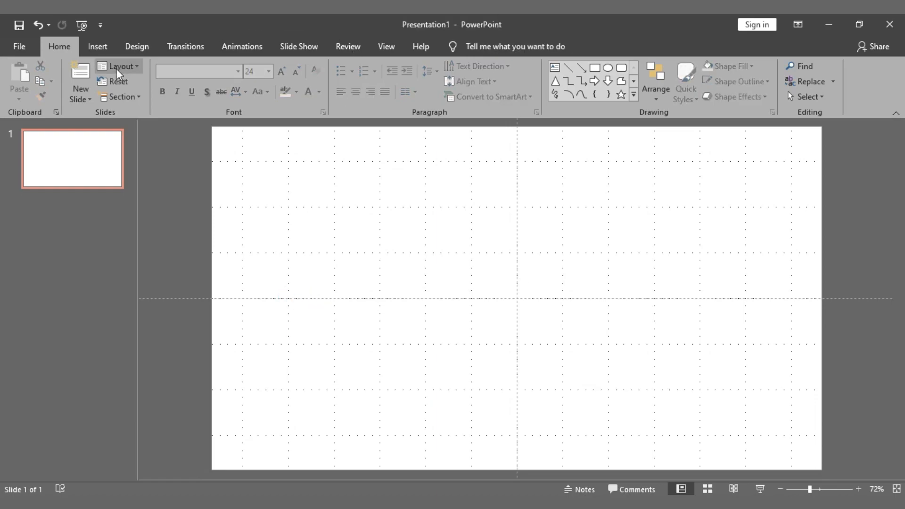
- Insert the three-circle color palette picture PicsArt_03-31-05.19.22 from the Elements PPT folder on the Desktop
click(103, 45)
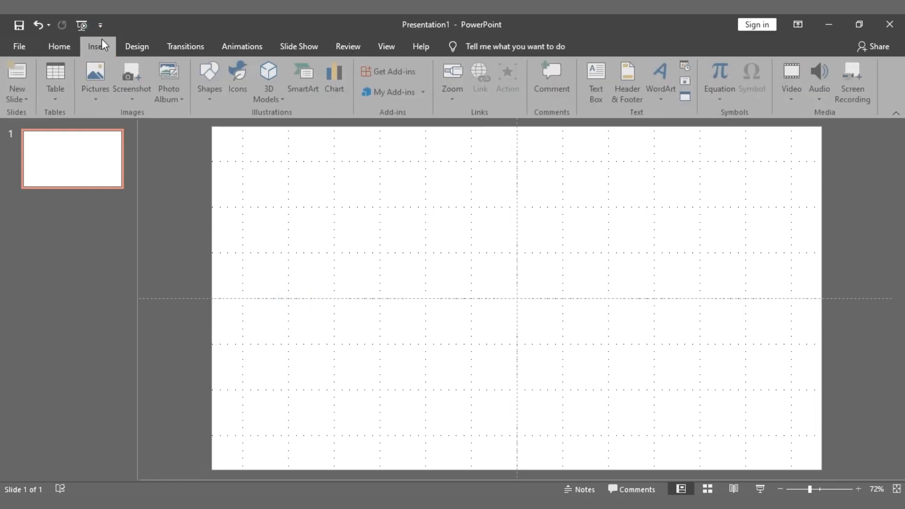
click(110, 97)
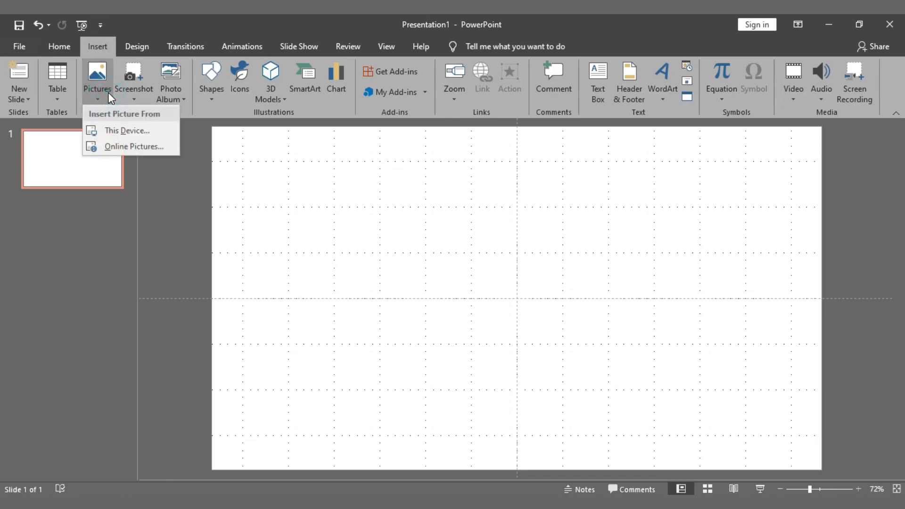
click(115, 133)
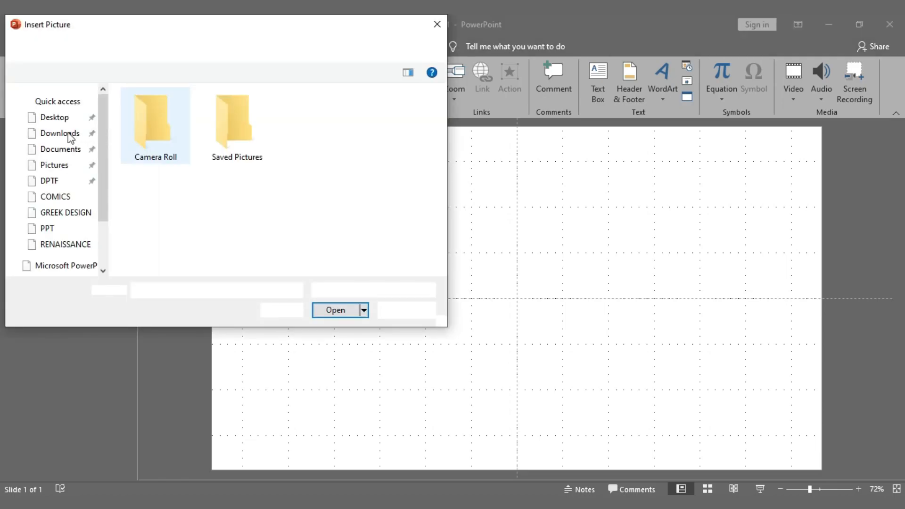
click(59, 152)
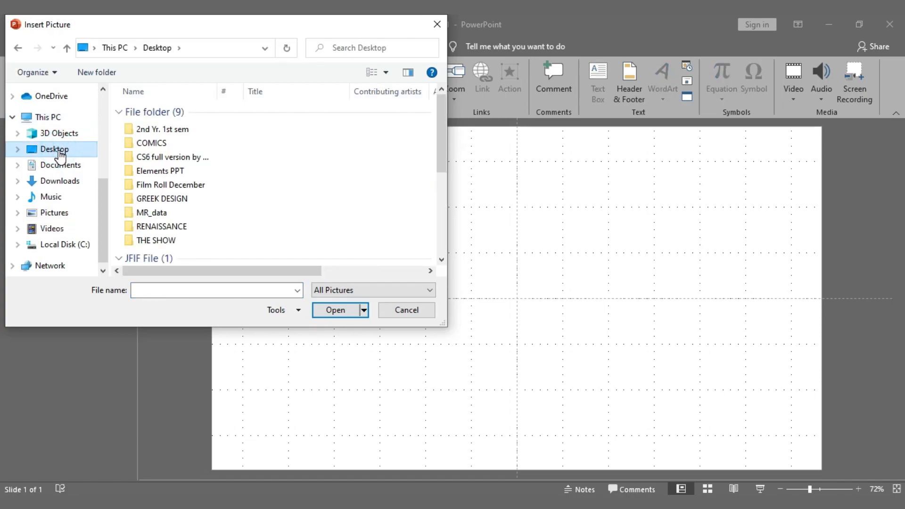
click(156, 173)
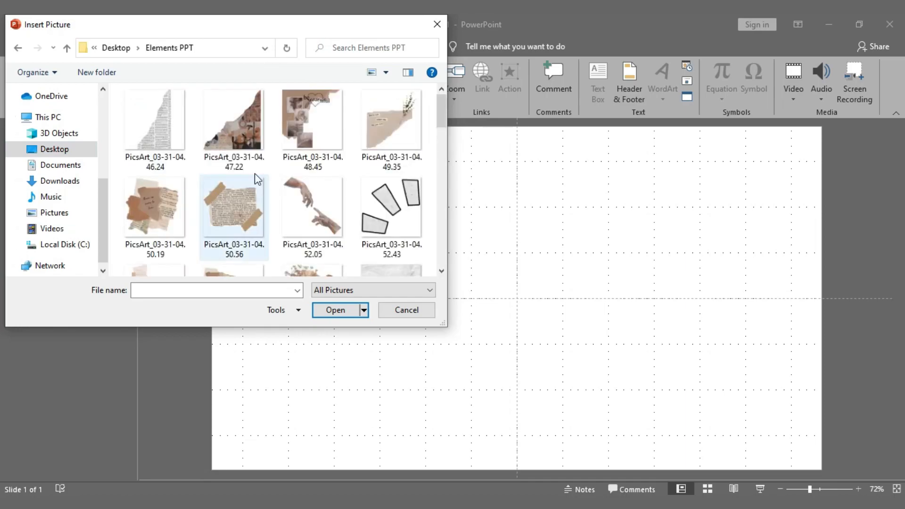
scroll(292, 194, down, 10)
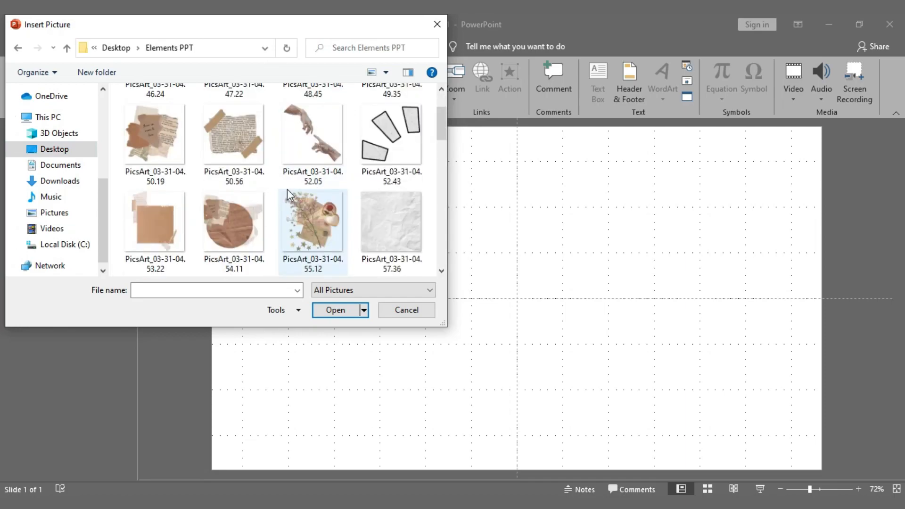
scroll(313, 186, down, 3)
scroll(313, 186, up, 5)
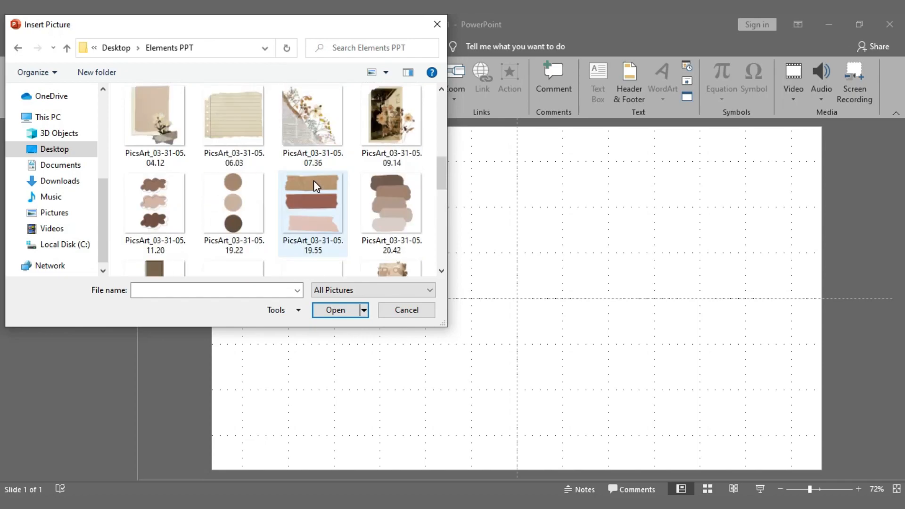
click(243, 204)
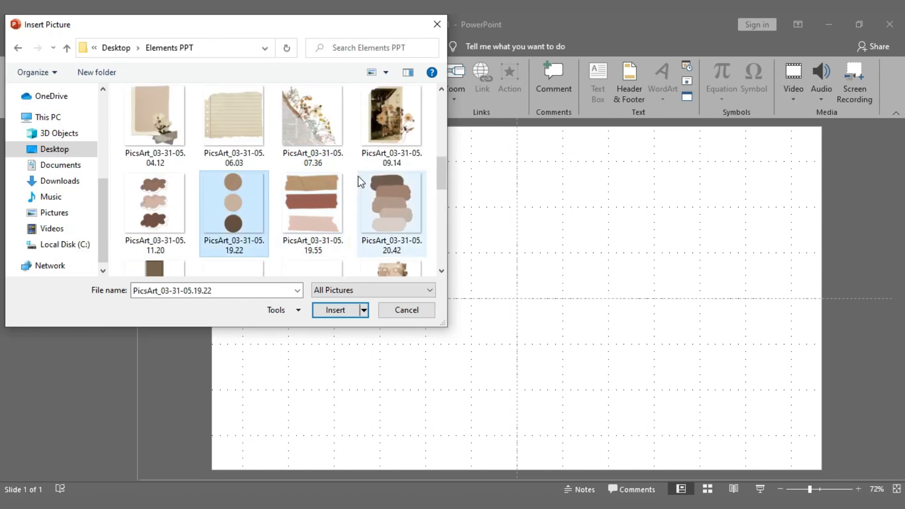
double_click(375, 177)
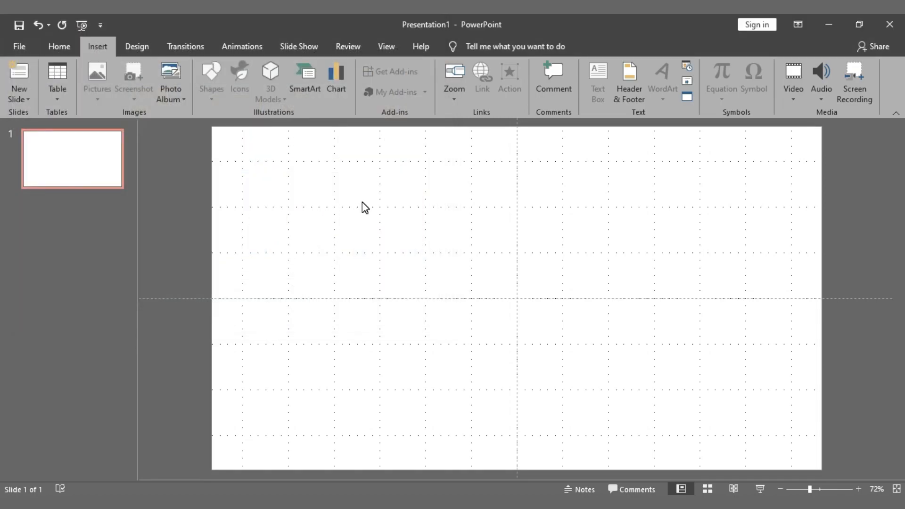
- Shrink the color palette picture to about 2.58 inches square and move it just outside the slide's left edge
scroll(403, 216, down, 4)
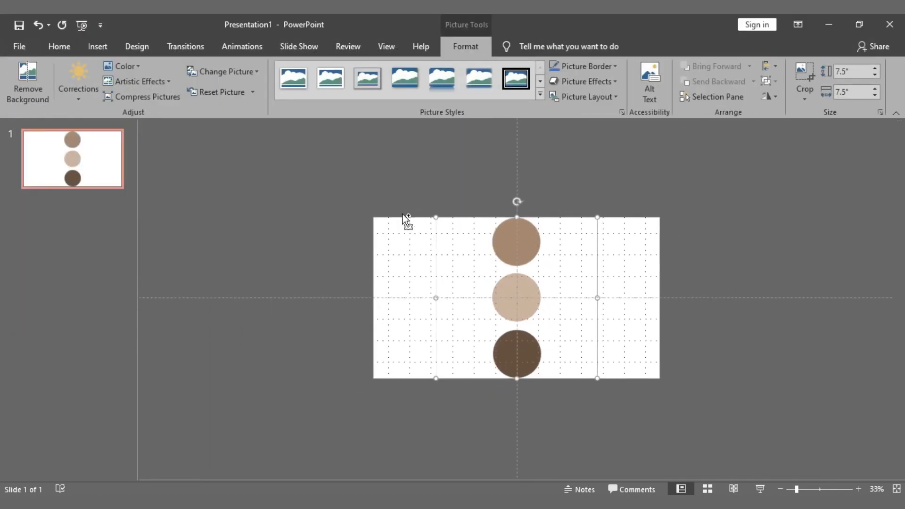
scroll(406, 218, up, 3)
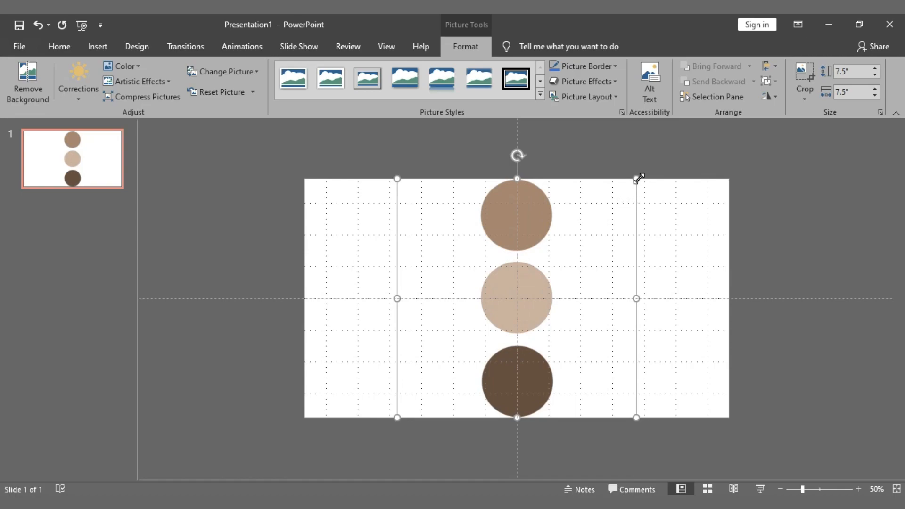
drag(637, 179, 479, 336)
drag(440, 379, 286, 301)
click(375, 137)
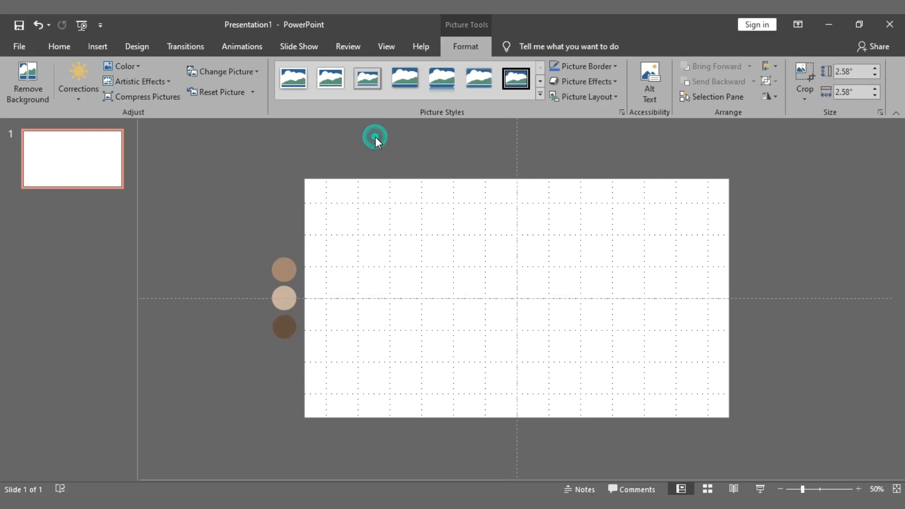
click(410, 192)
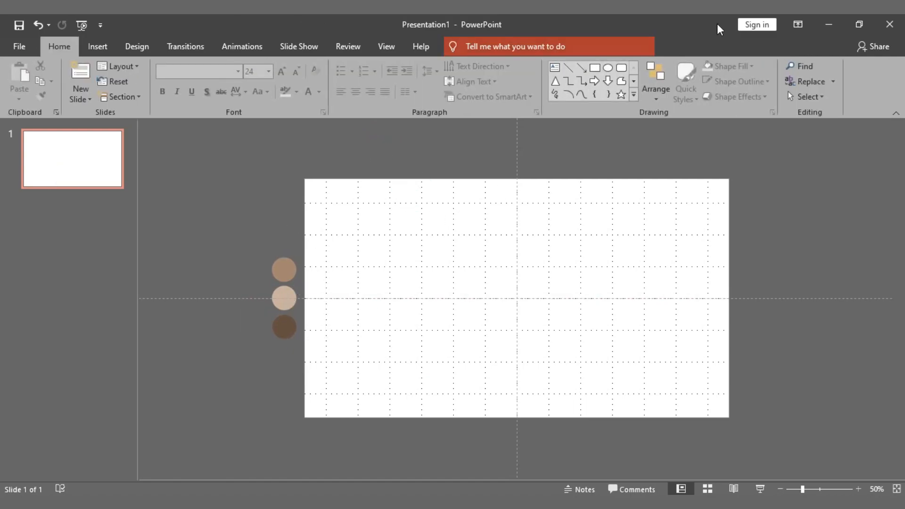
- Give the slide background a solid fill with the light beige sampled from the palette's middle circle
click(124, 50)
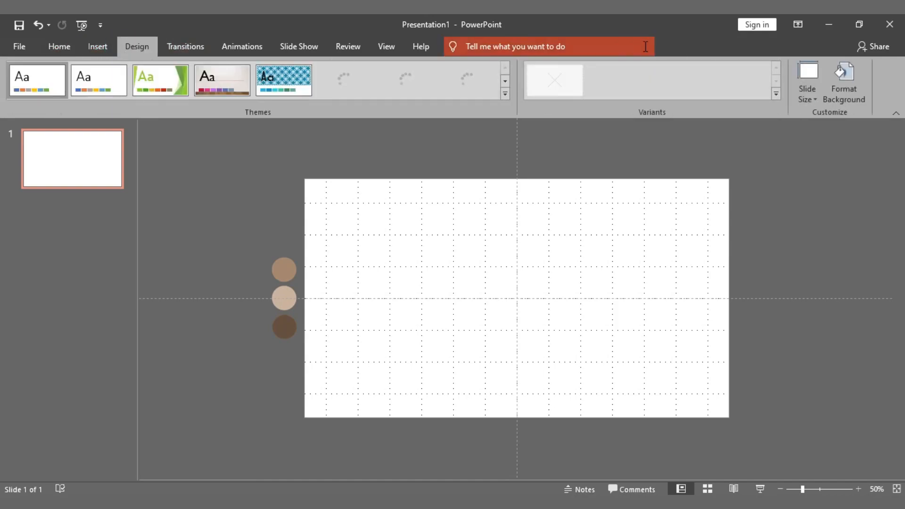
click(855, 79)
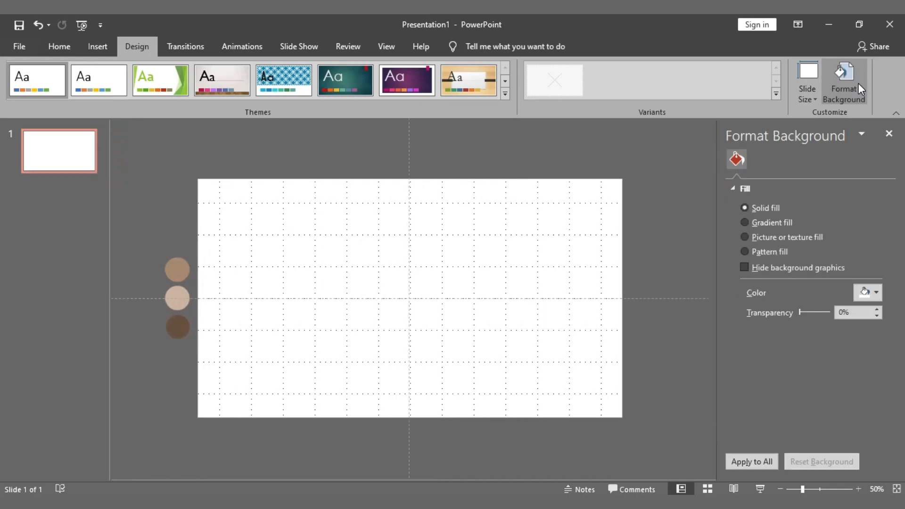
click(868, 289)
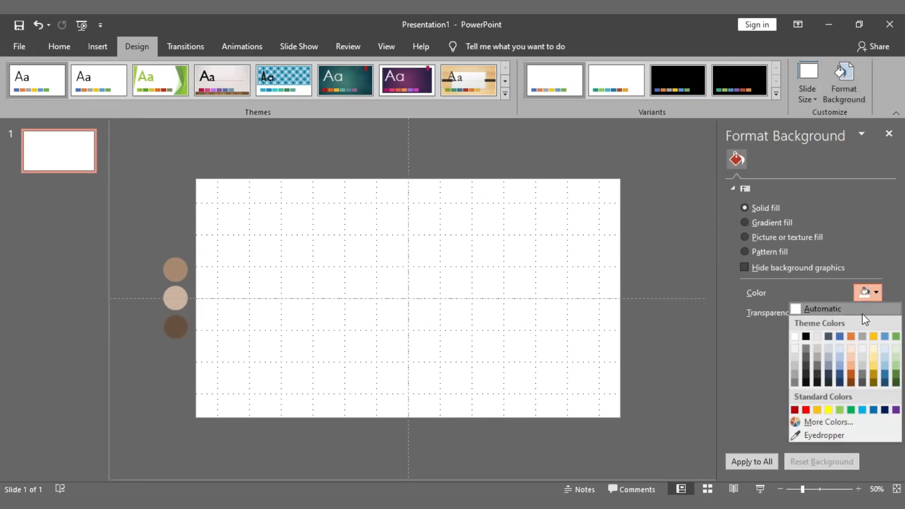
click(829, 434)
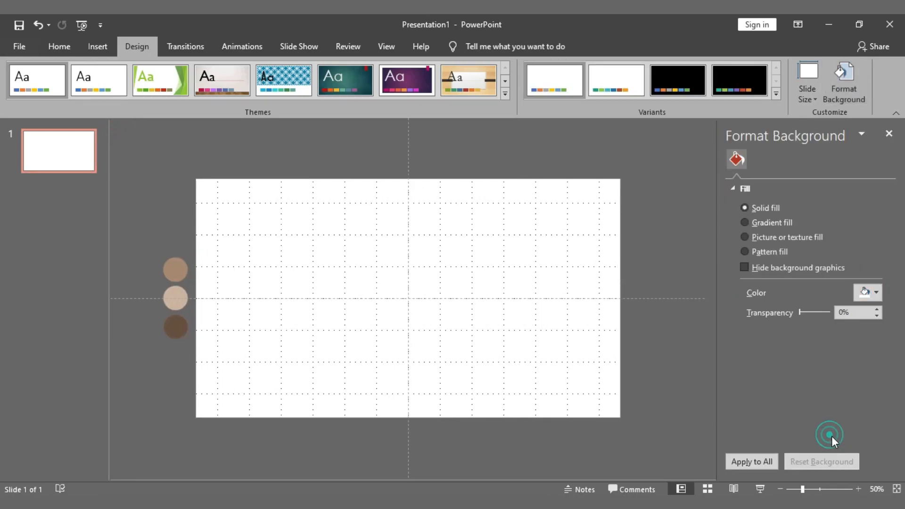
click(174, 289)
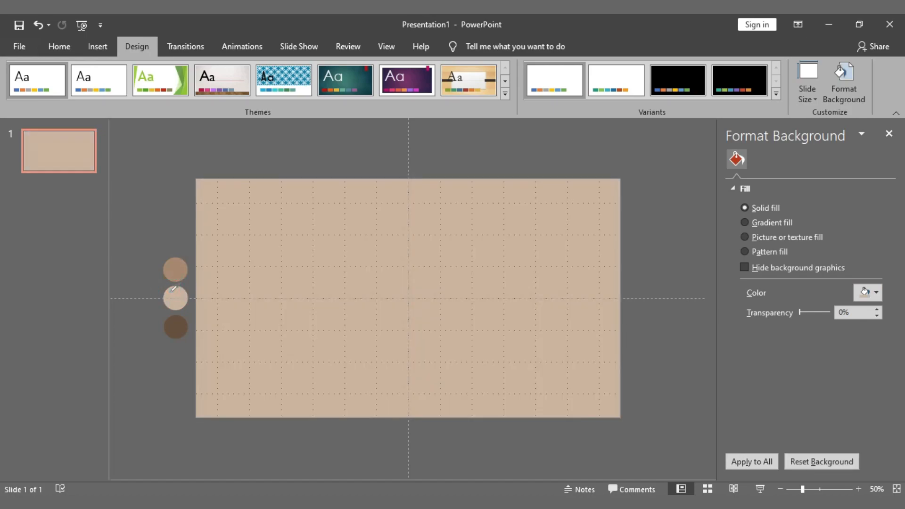
click(888, 136)
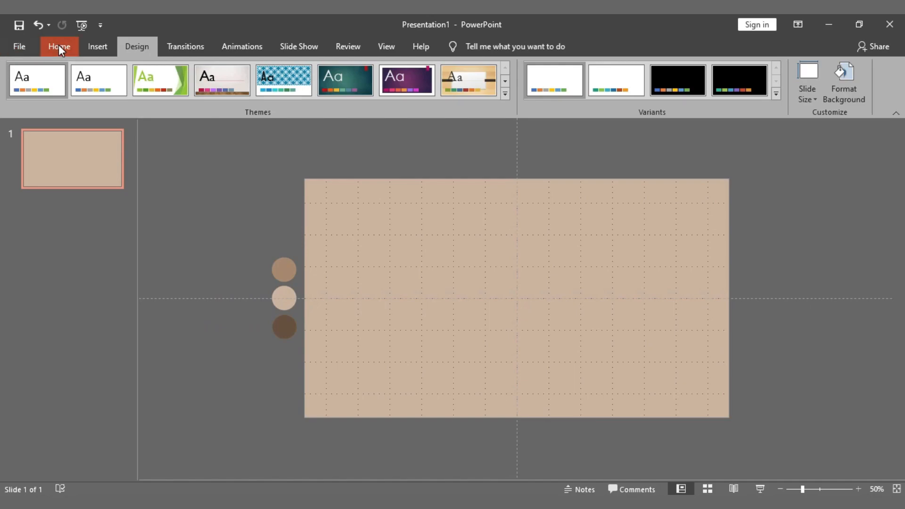
- Insert the PicsArt_03-31 pictures 04.46.24, 04.48.45, 04.49.35, 04.55.12, 04.57.36, 05.00.03 and 05.02.18 from the Elements PPT folder together
click(97, 46)
click(97, 83)
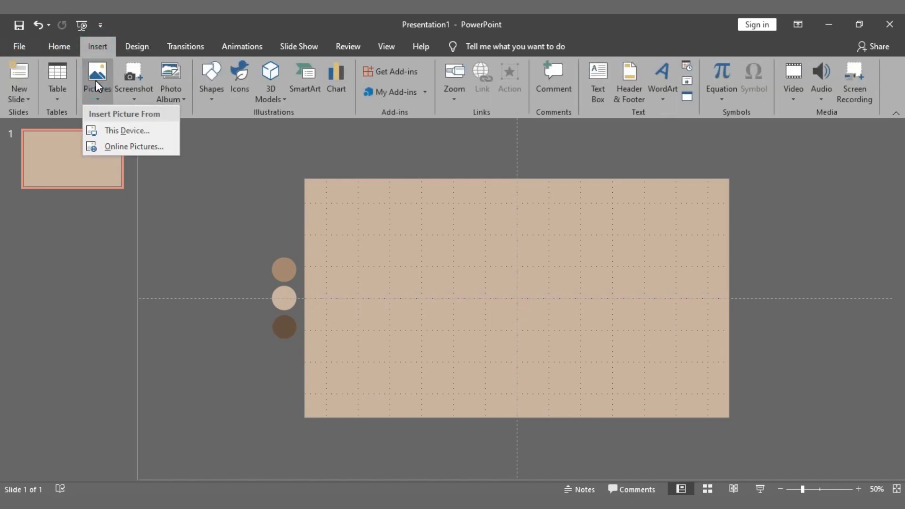
click(107, 131)
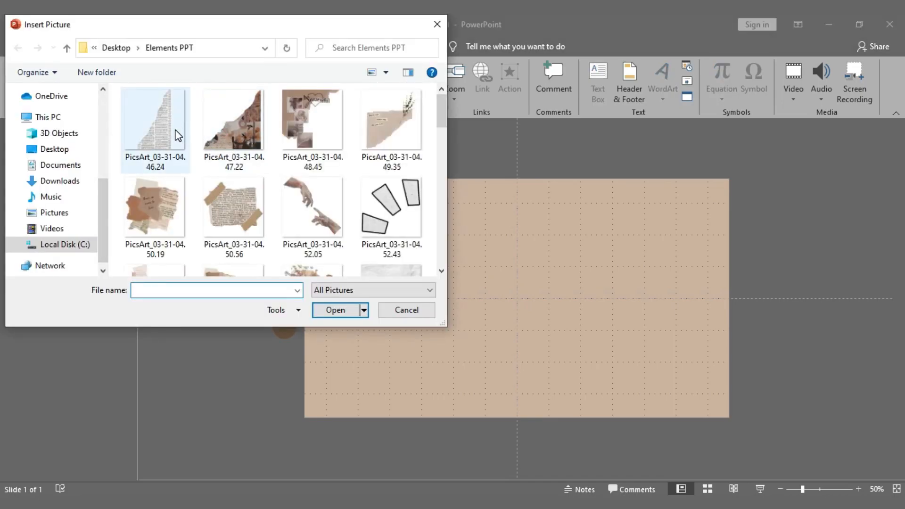
click(178, 135)
ctrl+click(314, 136)
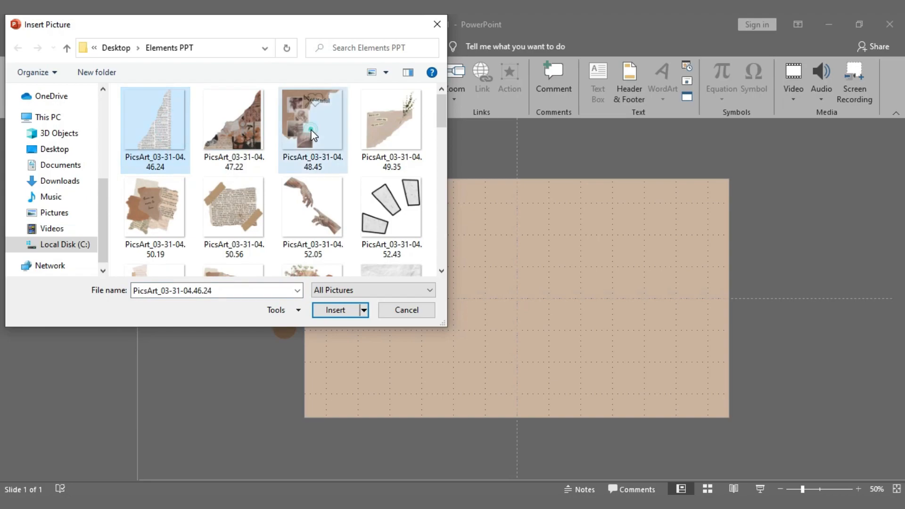
ctrl+click(382, 153)
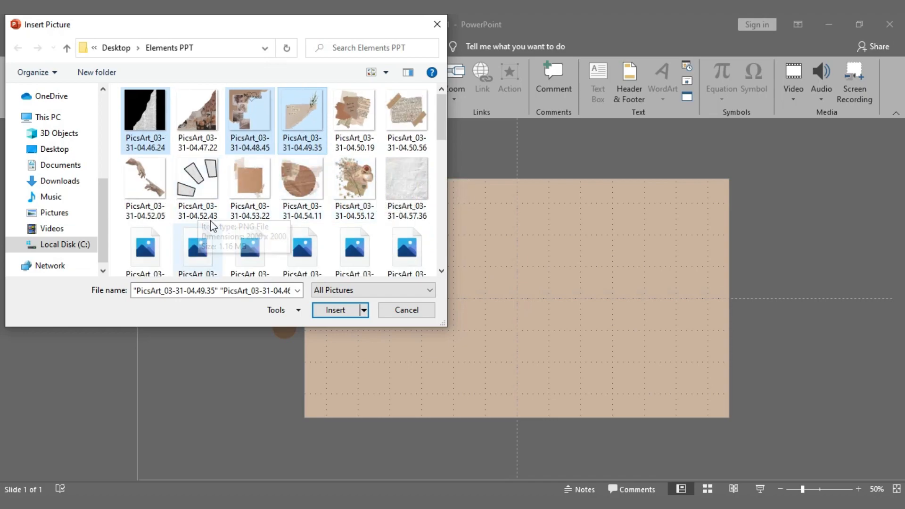
ctrl+click(358, 186)
ctrl+click(404, 182)
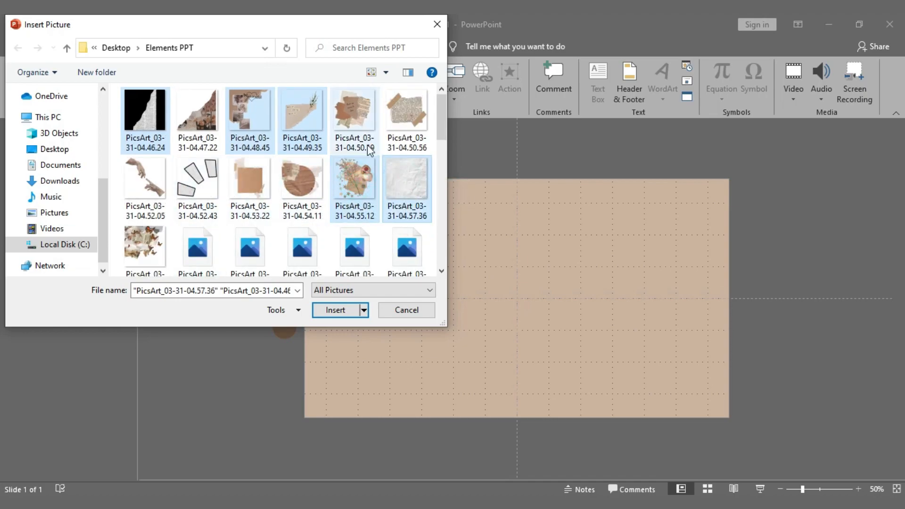
ctrl+click(204, 246)
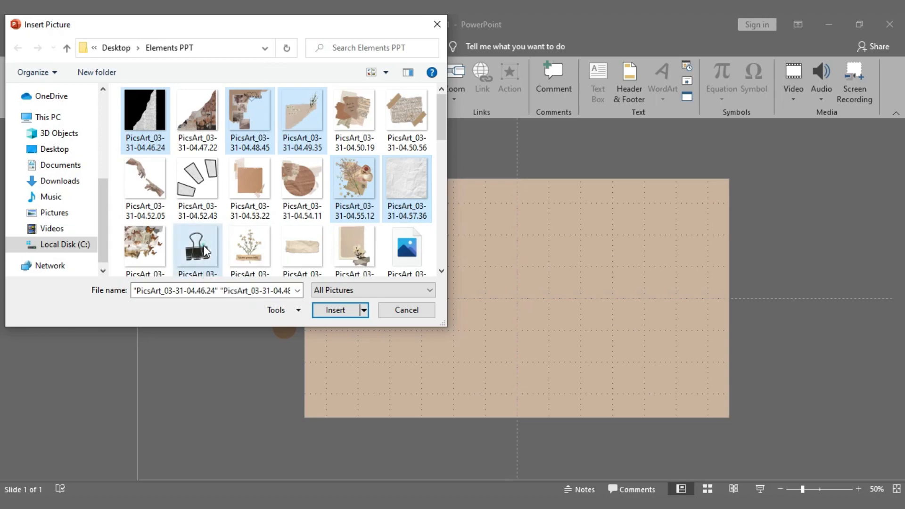
ctrl+click(315, 240)
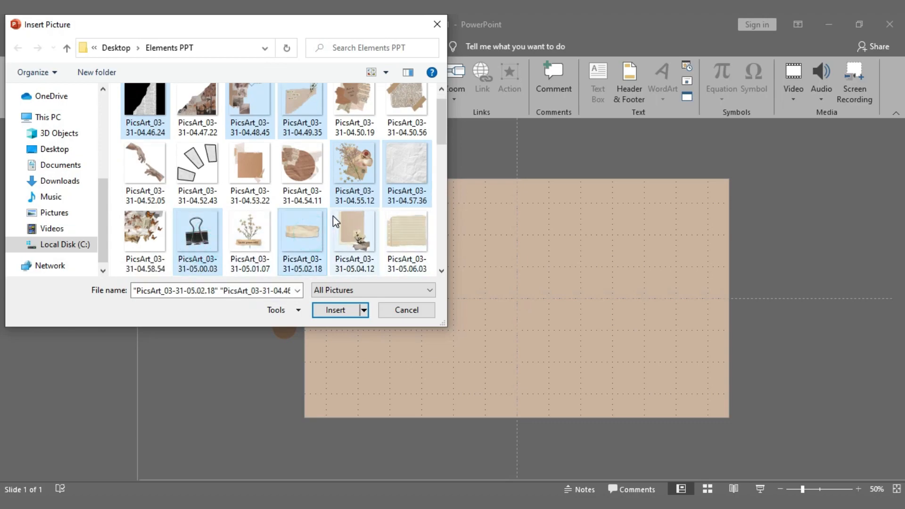
click(337, 311)
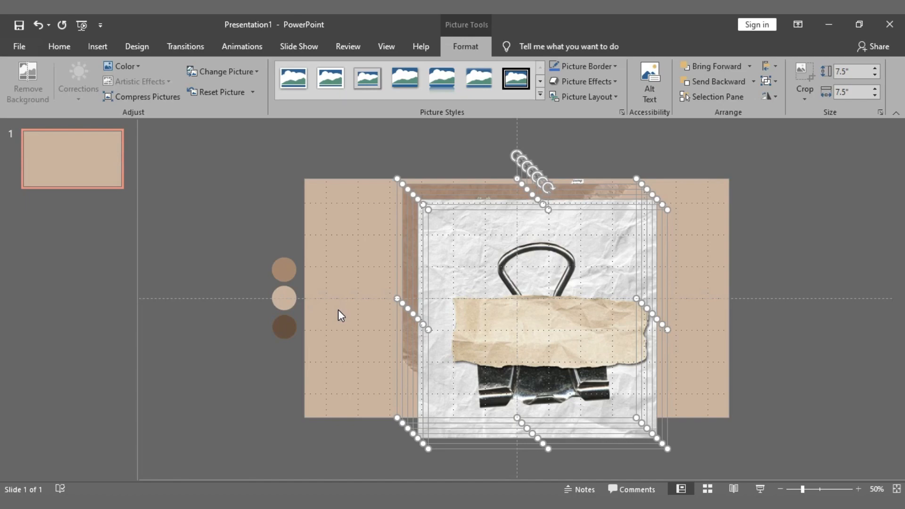
- Move the torn beige paper strip out of the picture stack, across the slide's right edge
click(530, 329)
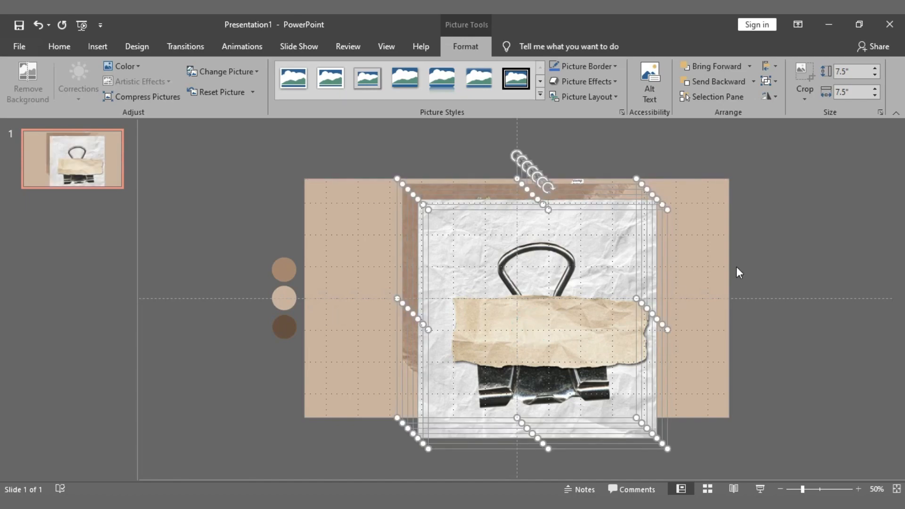
click(805, 245)
drag(580, 329, 782, 252)
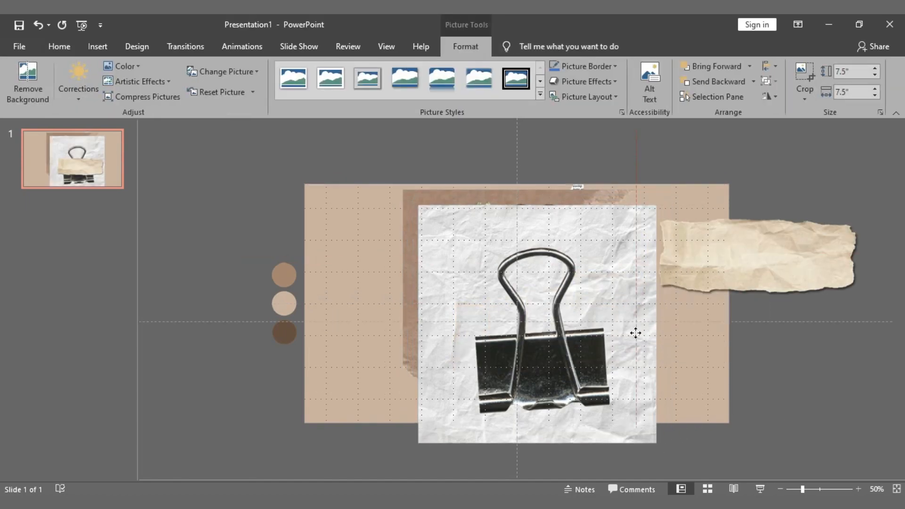
- Shrink the binder clip and the crumpled white paper, the paper to about 4.57 inches square, and move both to the slide's left edge
click(522, 370)
drag(523, 369, 300, 275)
drag(418, 151, 297, 214)
click(609, 293)
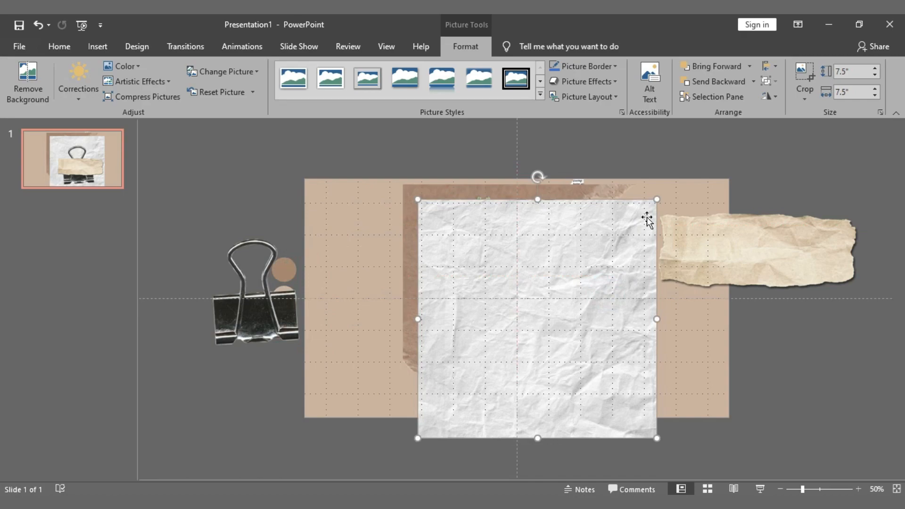
drag(655, 200, 308, 386)
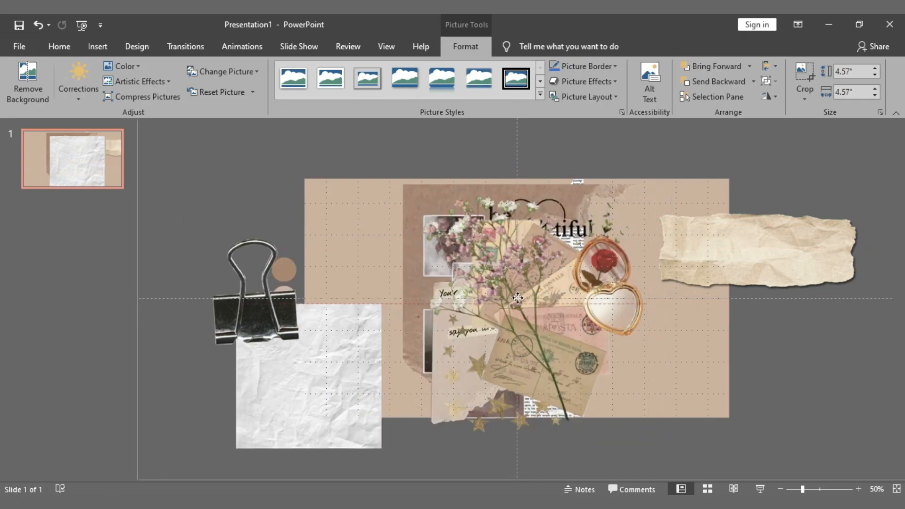
- Shrink the flowers-and-envelopes picture to about 3.76 inches square and move it beside the slide's lower right corner
click(542, 300)
drag(652, 196, 528, 314)
drag(472, 368, 786, 388)
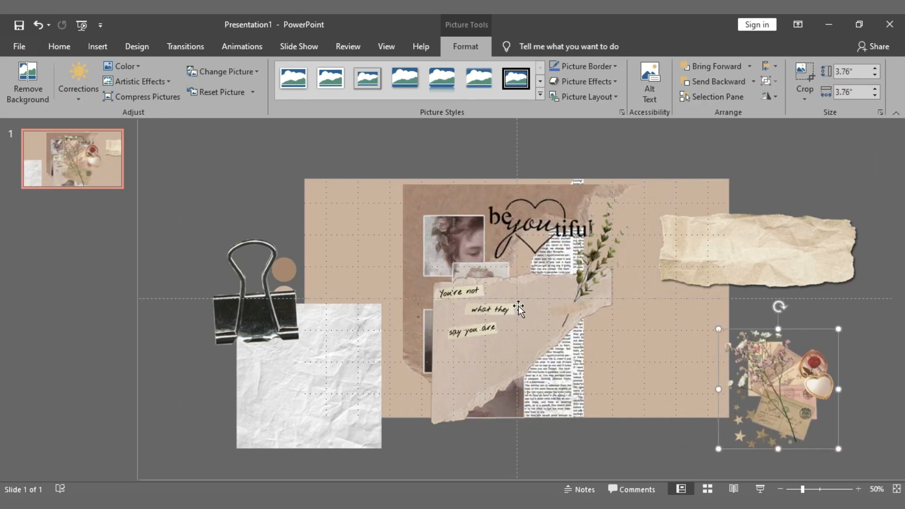
- Shrink the torn handwritten note with the green sprig and move it over the slide's upper left corner
click(542, 295)
drag(646, 189, 516, 318)
drag(470, 372, 334, 173)
- Shrink the "beyoutiful" photo collage to about half size and move it over the slide's top edge
click(510, 247)
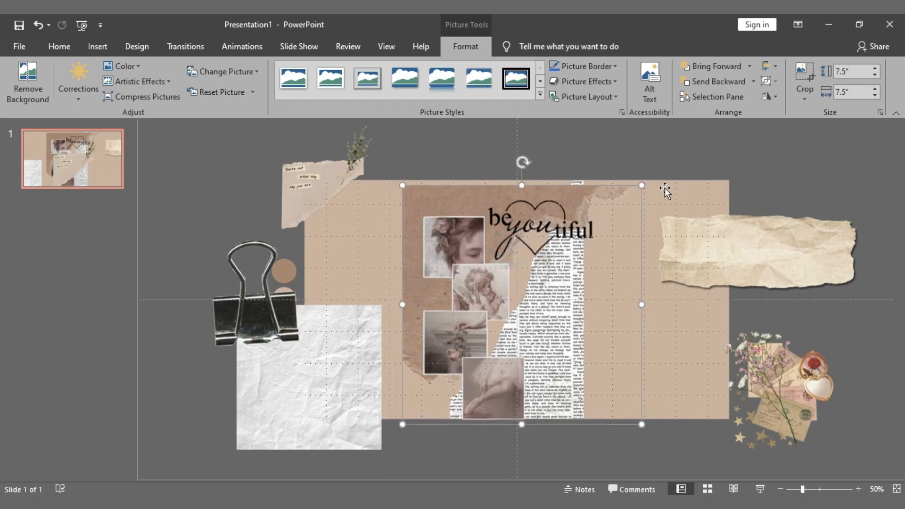
drag(642, 185, 521, 300)
drag(460, 296, 449, 130)
- Shrink the torn newspaper picture to about 4.57 inches square and move it to the slide's lower edge near the right corner
click(554, 325)
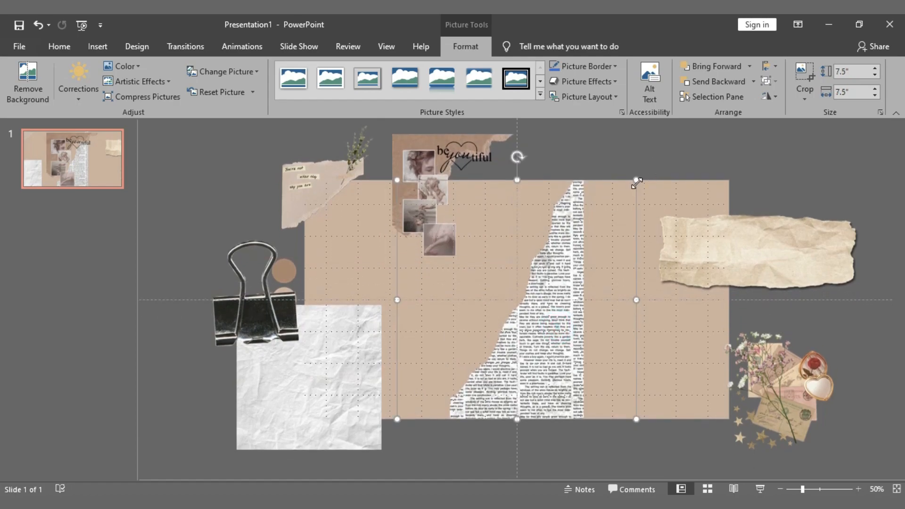
drag(636, 183, 542, 315)
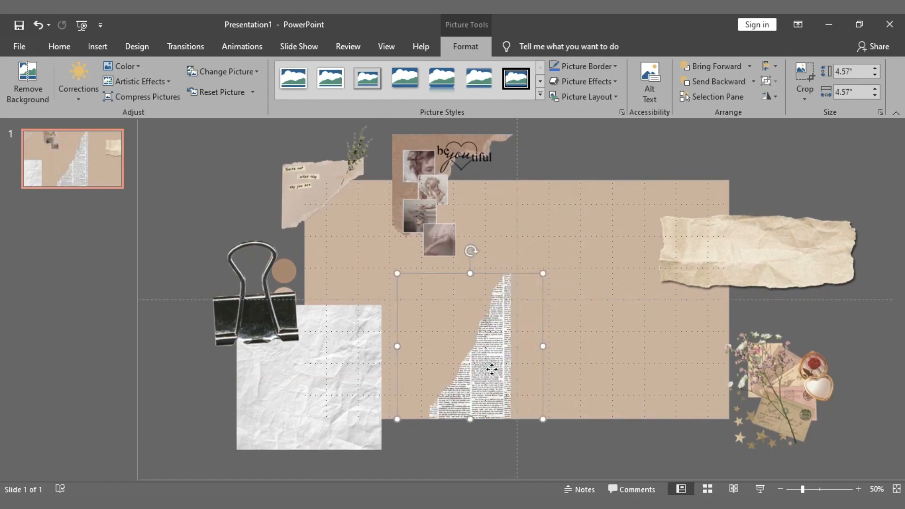
drag(492, 369, 659, 421)
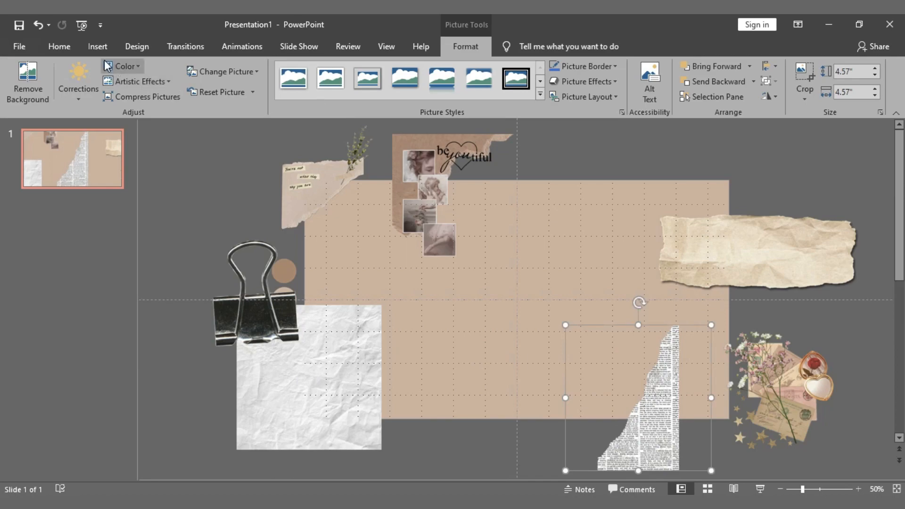
- Insert the string lights, purple flower bouquet, grey clouds and three-cassettes pictures from the Elements PPT folder together
click(100, 47)
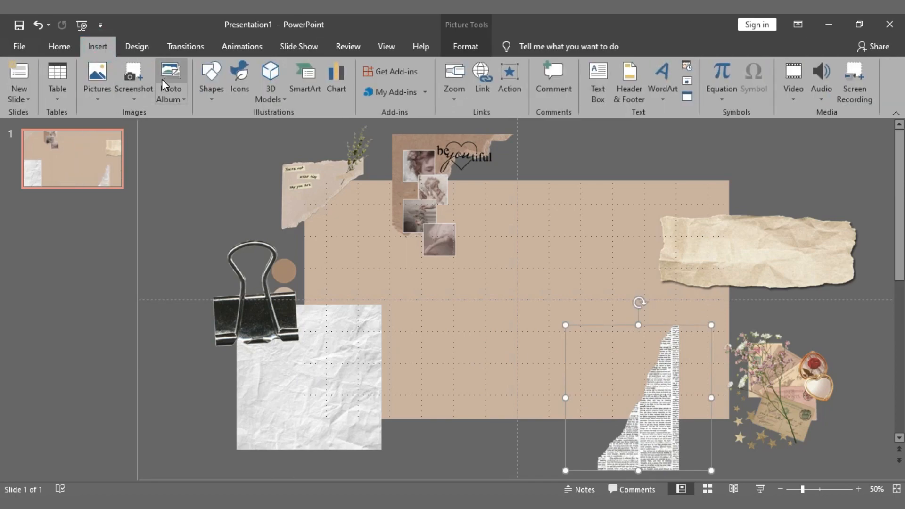
click(103, 97)
click(112, 130)
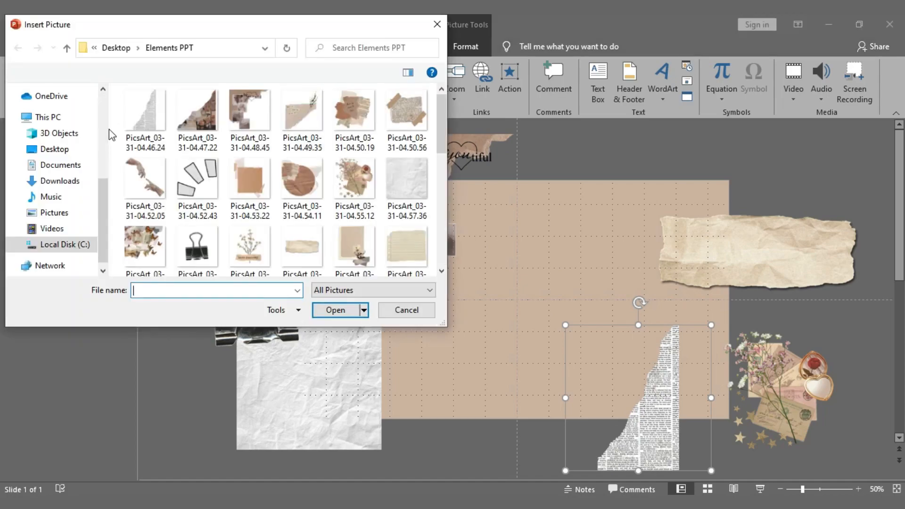
scroll(343, 201, down, 10)
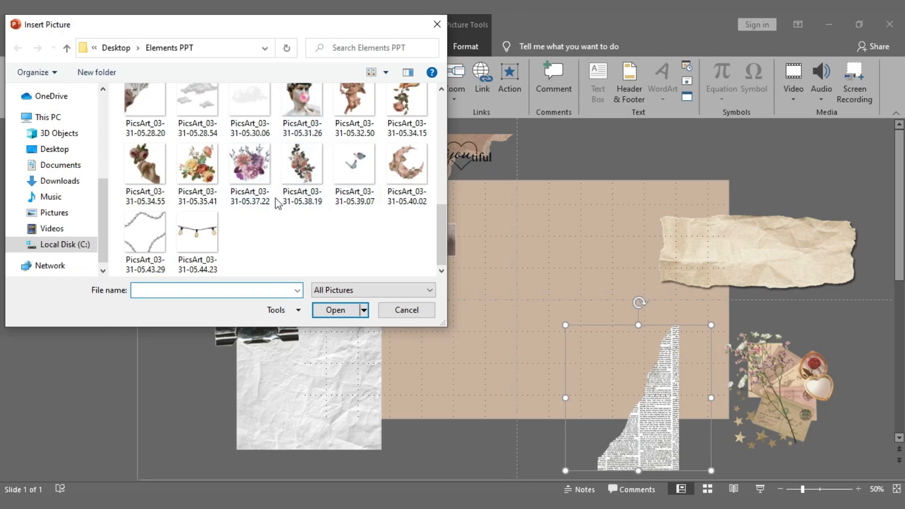
scroll(262, 228, up, 1)
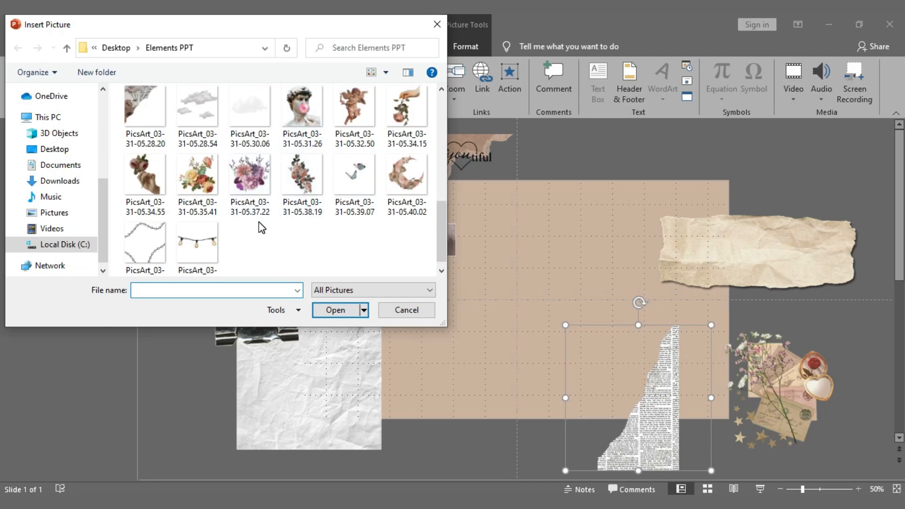
click(210, 249)
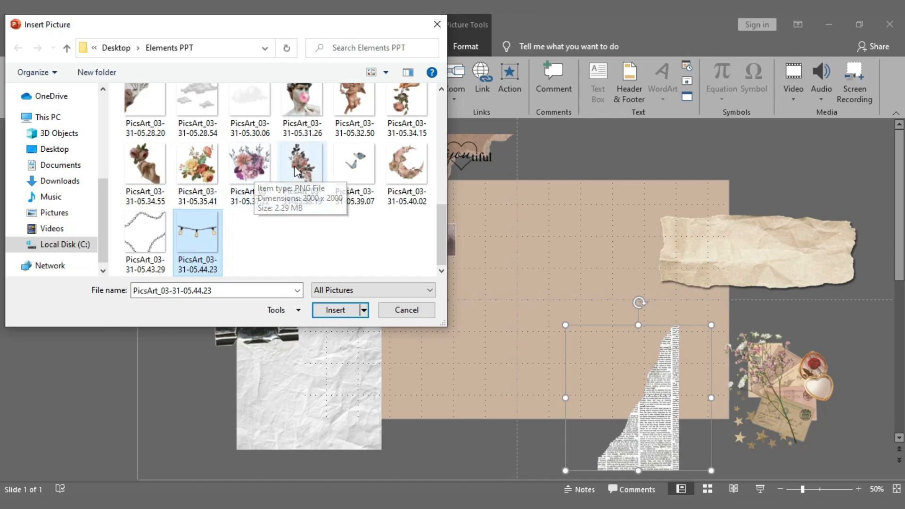
ctrl+click(258, 171)
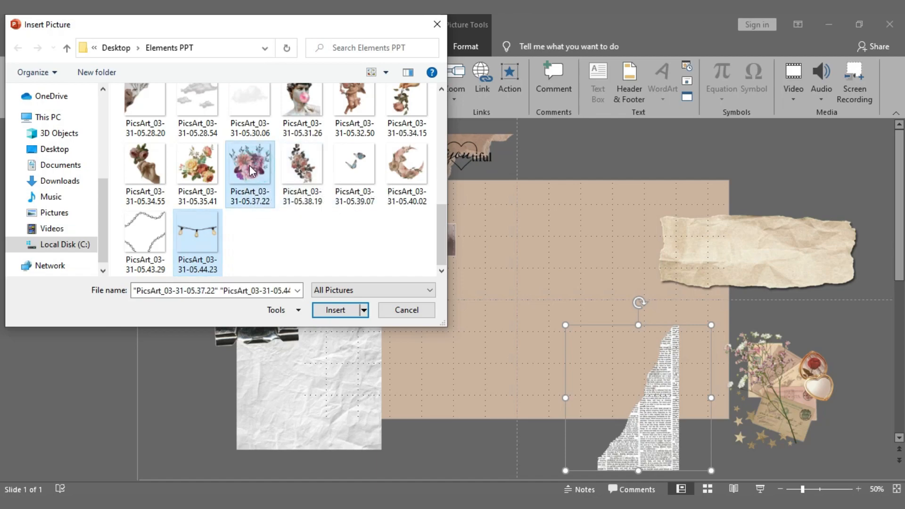
ctrl+click(203, 113)
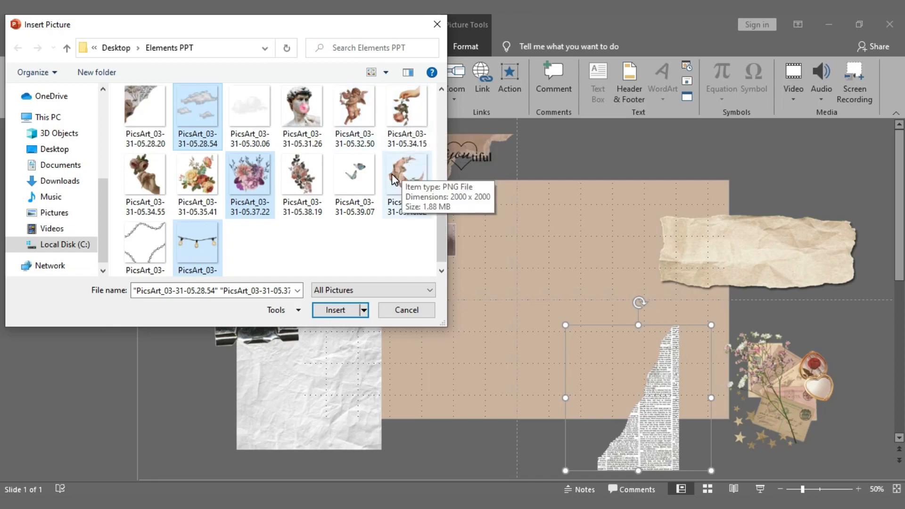
scroll(376, 180, up, 1)
scroll(375, 181, up, 1)
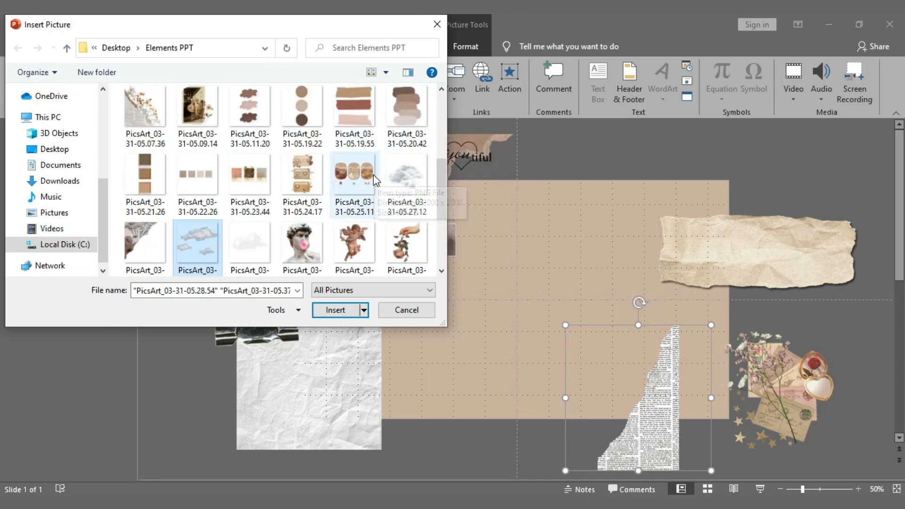
ctrl+click(305, 177)
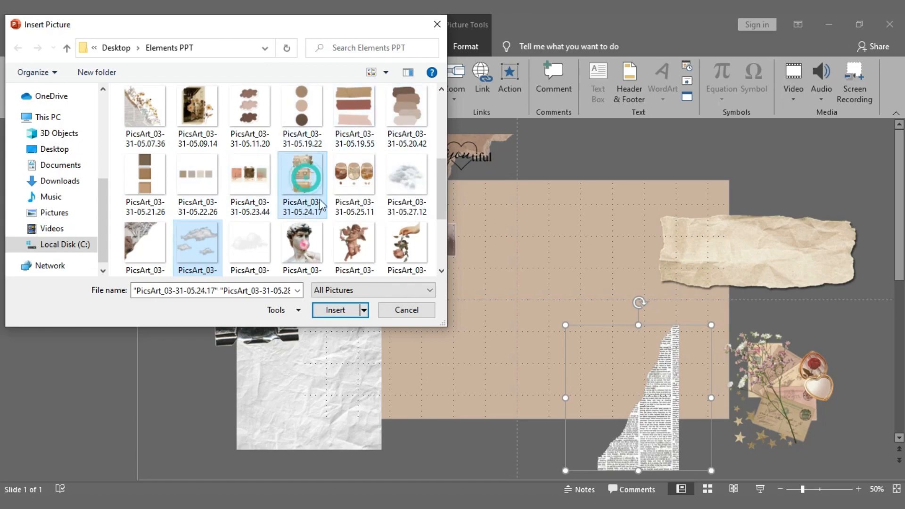
click(343, 310)
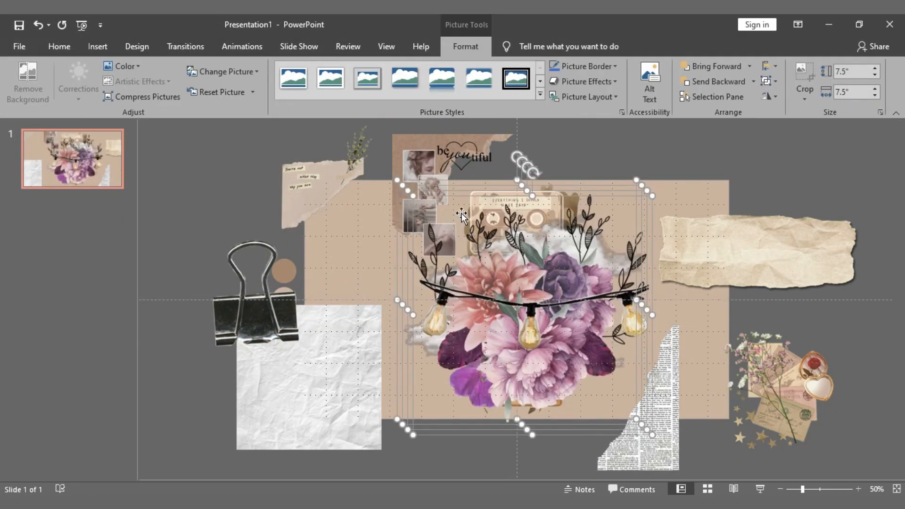
- Shrink the string lights picture to about 4.57 inches square and move it beyond the slide's upper left corner
click(661, 154)
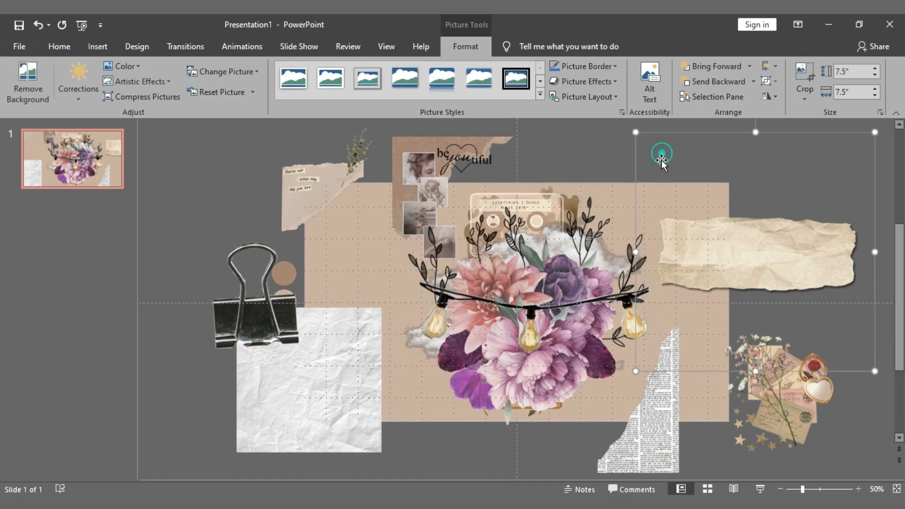
click(580, 240)
drag(649, 196, 557, 289)
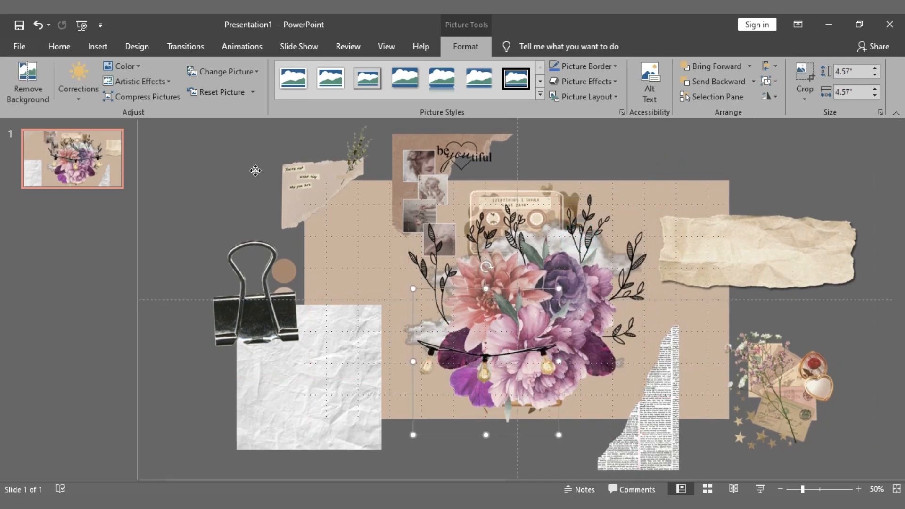
drag(256, 170, 263, 201)
- Shrink the flower bouquet to about 4.31 inches square and move it over the slide's upper right corner
click(515, 274)
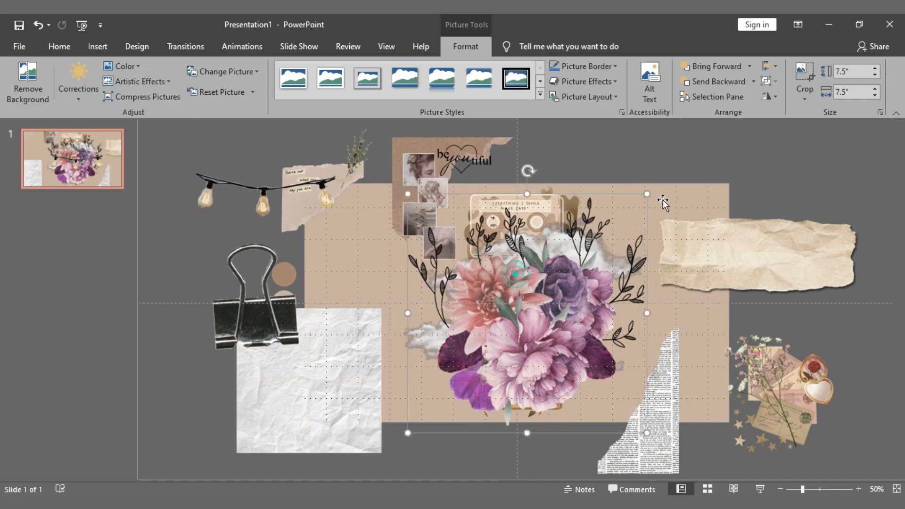
drag(647, 194, 524, 295)
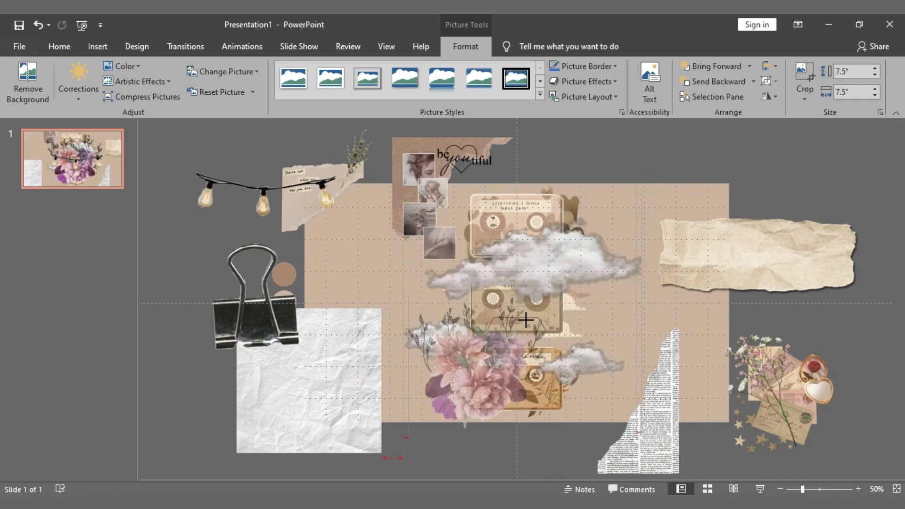
drag(486, 371, 519, 352)
drag(676, 244, 676, 244)
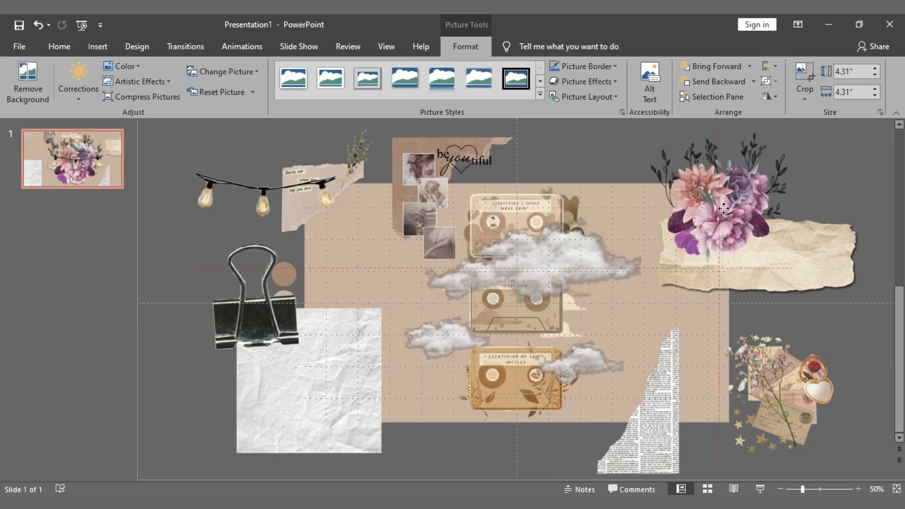
drag(700, 195, 742, 186)
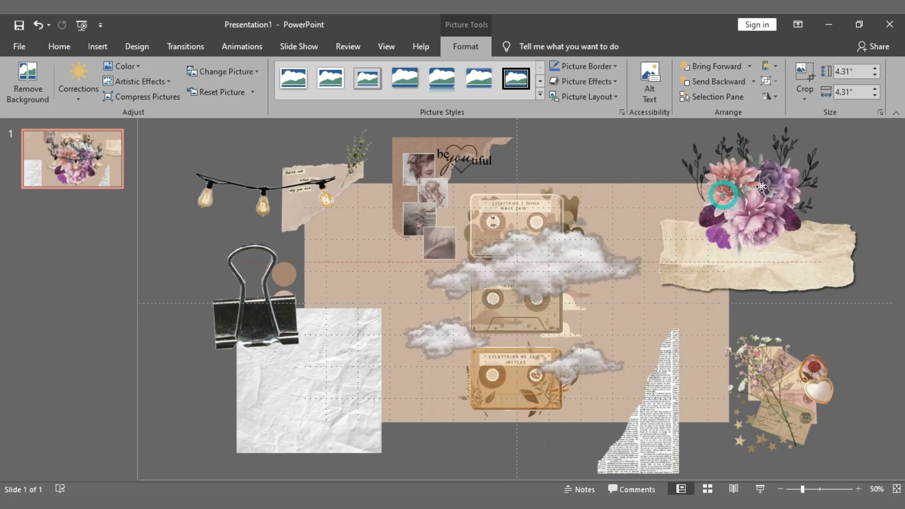
- Shrink the clouds picture to a little over half size and move it onto the crumpled white paper at the slide's lower left
click(538, 244)
drag(641, 188, 533, 296)
drag(458, 351, 299, 390)
- Shrink the three-cassettes picture to about 4.19 inches square and move it over the slide's bottom edge, left of centre
click(529, 223)
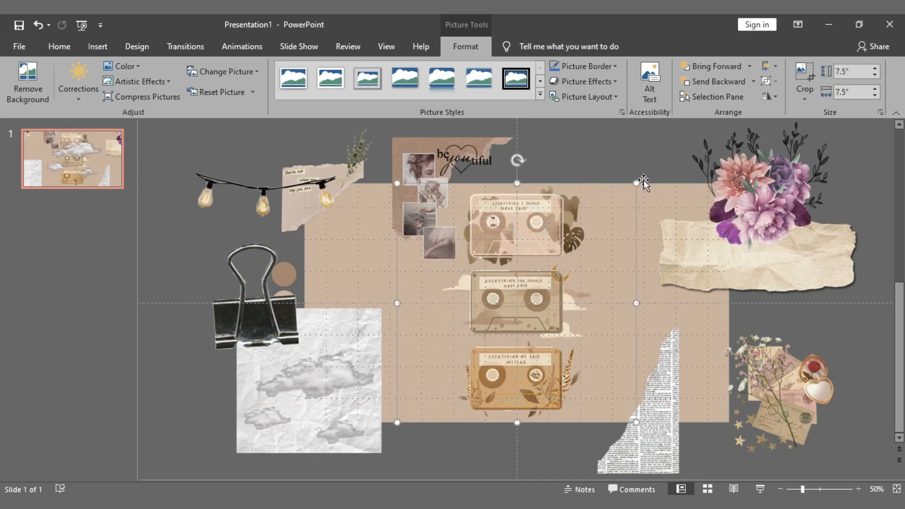
drag(637, 182, 519, 283)
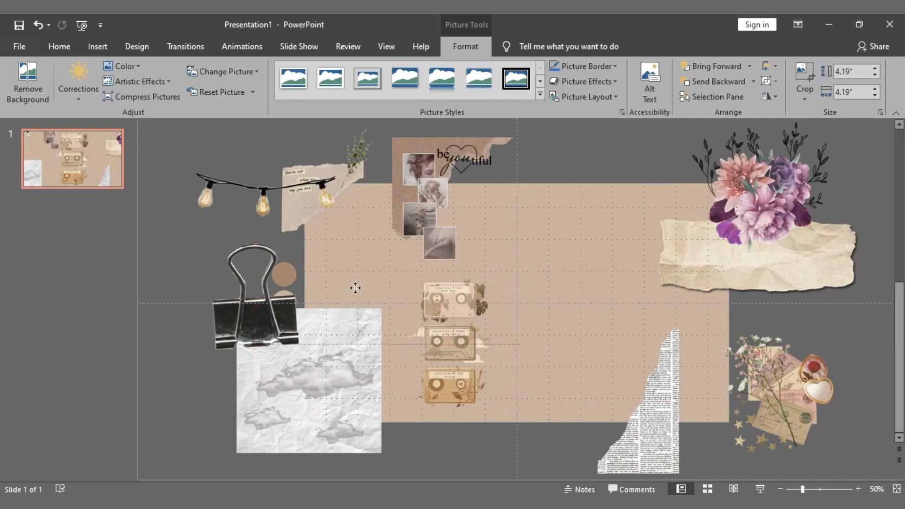
drag(355, 288, 461, 403)
- Move the crumpled white paper to the middle of the slide and crop away its upper part to a height of about 2.37 inches
click(357, 322)
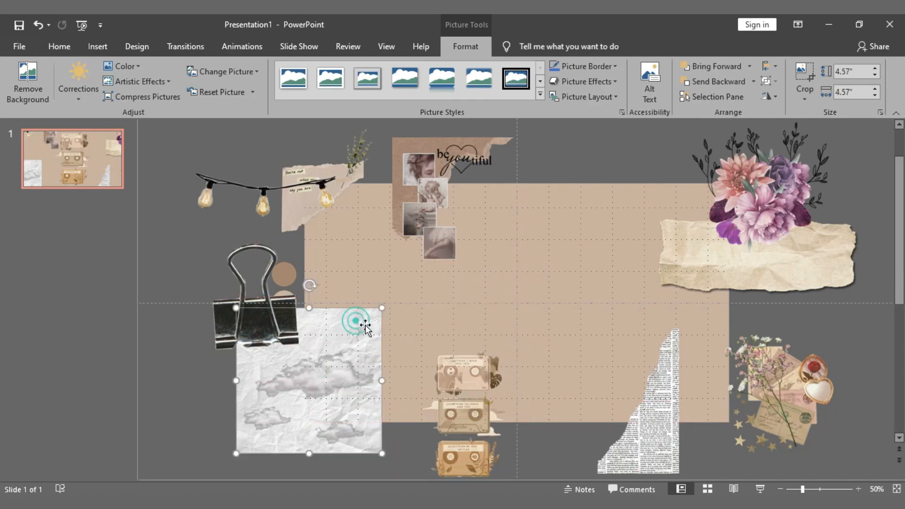
drag(526, 271, 567, 258)
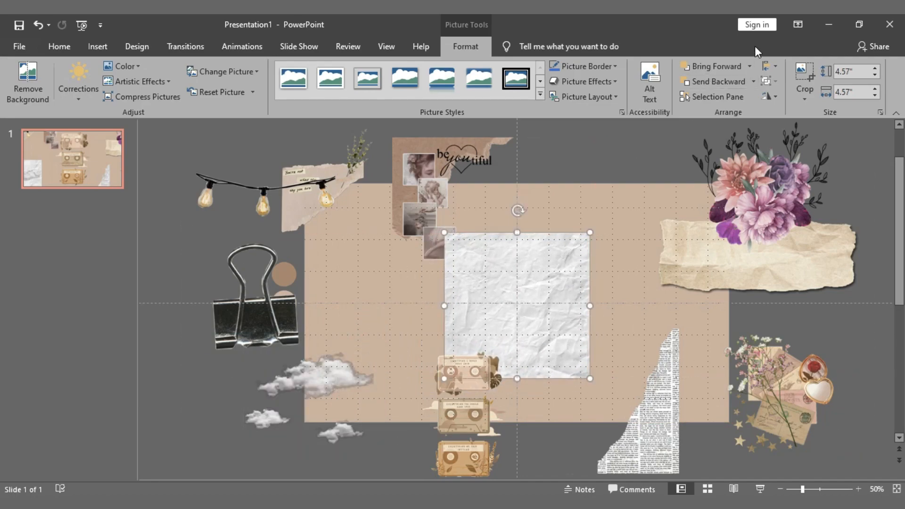
click(809, 74)
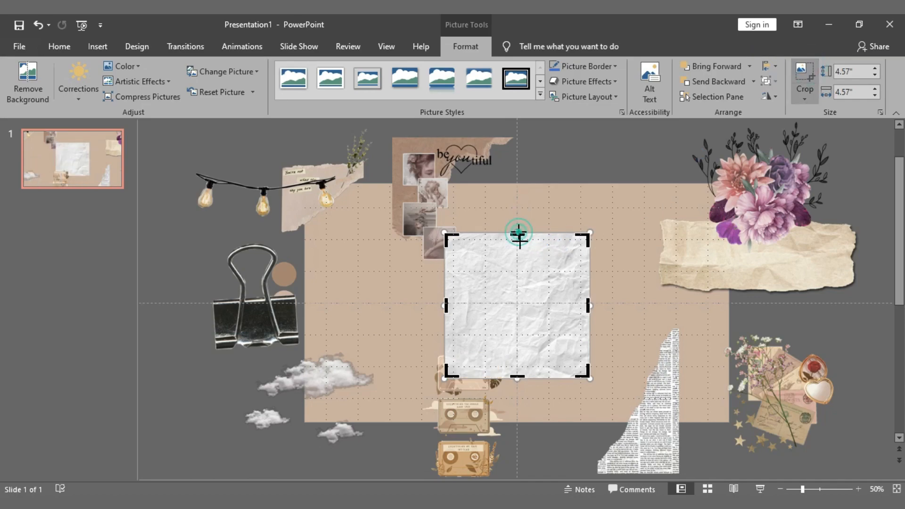
drag(519, 234, 509, 306)
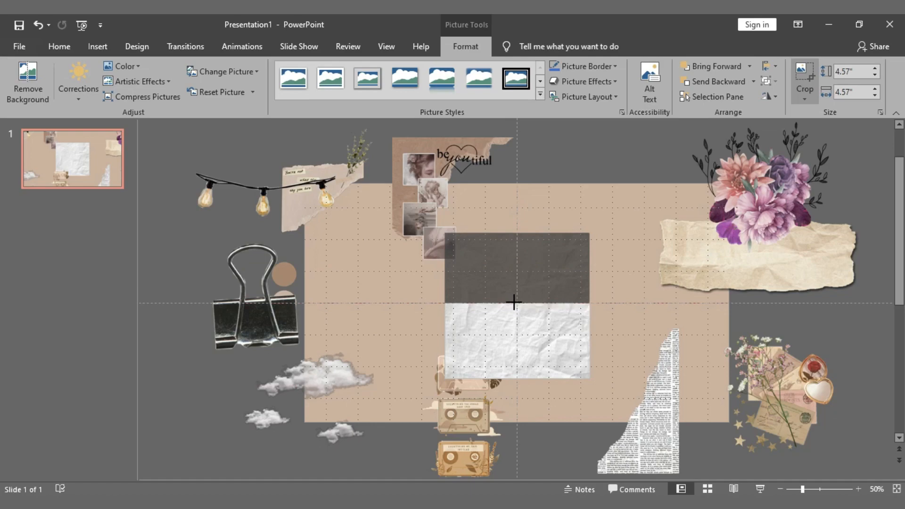
drag(522, 301, 522, 303)
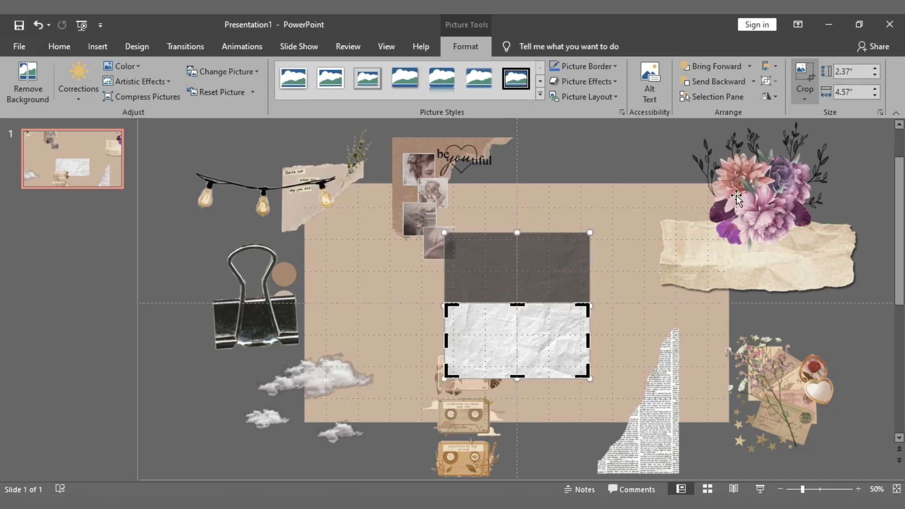
click(800, 72)
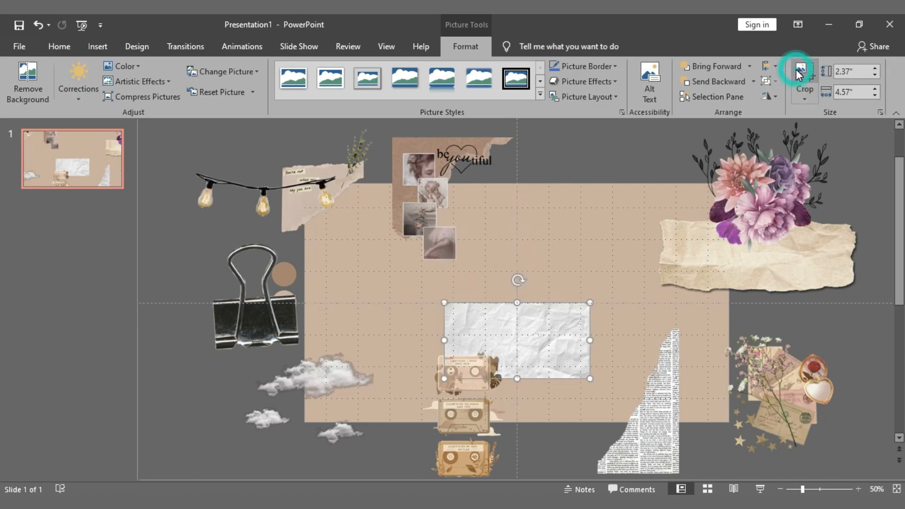
- Centre the cropped white paper on the slide and enlarge it to about 5.59 by 10.79 inches, extending past the lower right corner
click(544, 334)
drag(543, 333, 543, 296)
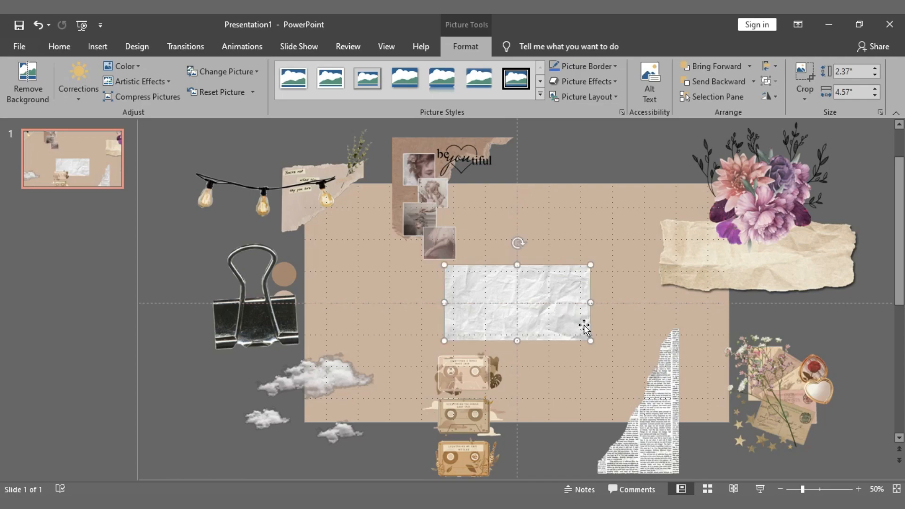
drag(589, 339, 693, 434)
- Shrink the torn beige paper strip to about 4.9 inches square and move it behind the bouquet at the slide's upper right corner
drag(641, 353, 656, 332)
click(823, 230)
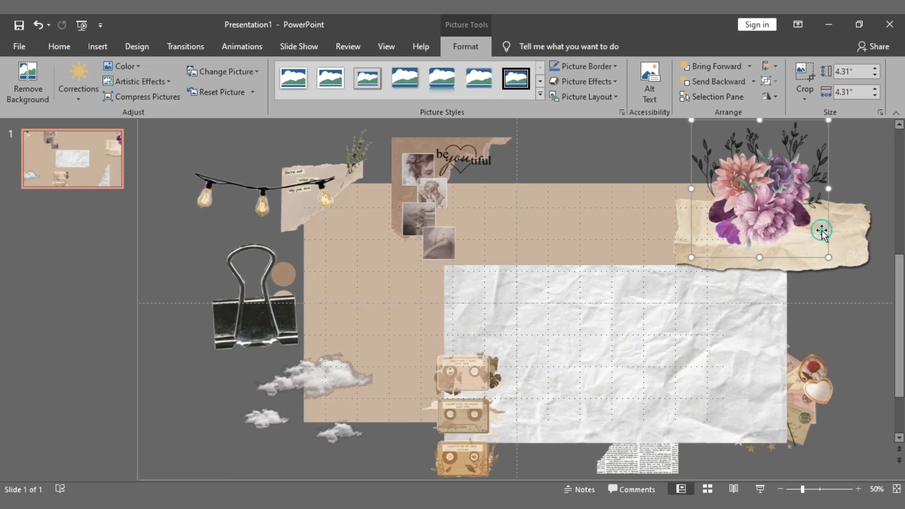
click(847, 256)
drag(646, 351, 736, 254)
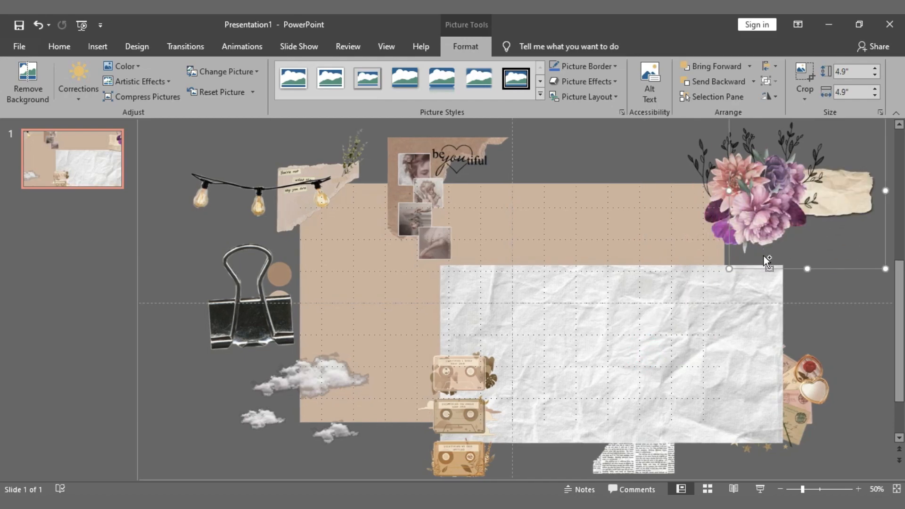
- Move the crumpled white paper to the centre of the slide, leaving a beige border on all sides
ctrl+scroll(764, 255, down, 3)
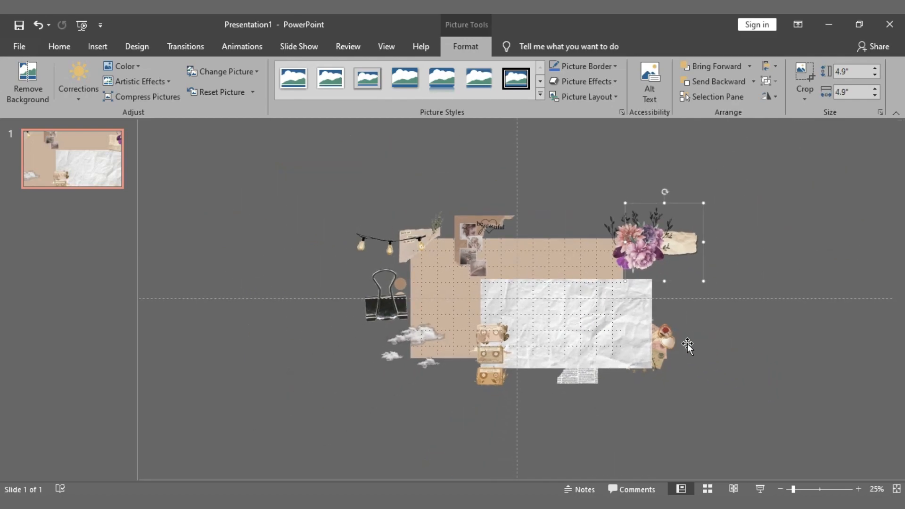
ctrl+scroll(686, 344, up, 3)
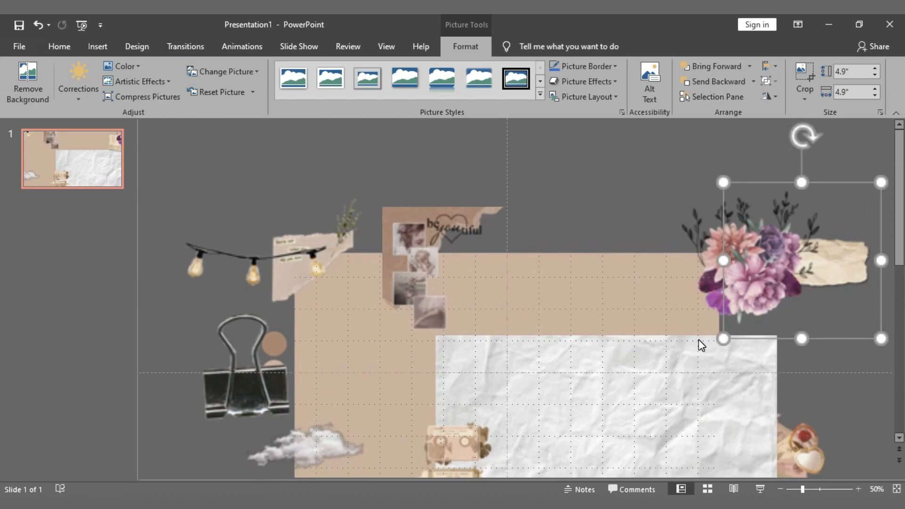
ctrl+scroll(649, 273, down, 2)
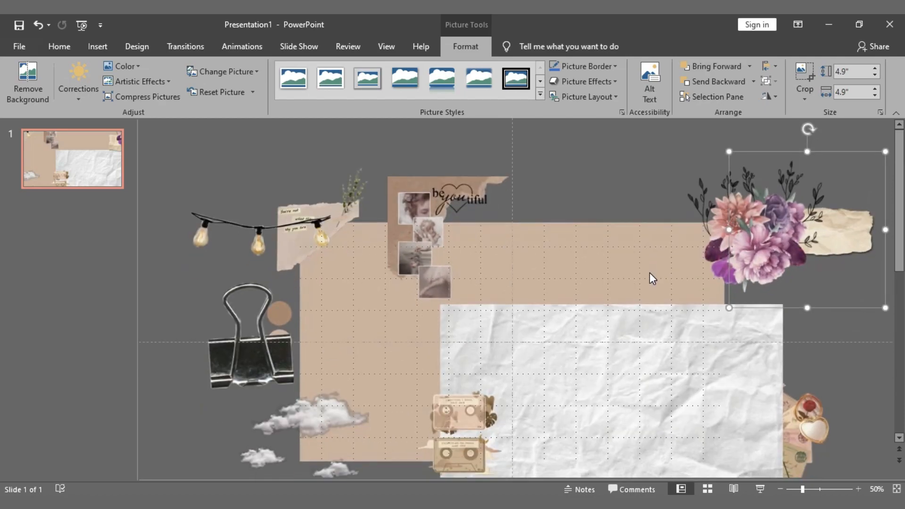
ctrl+scroll(644, 337, down, 1)
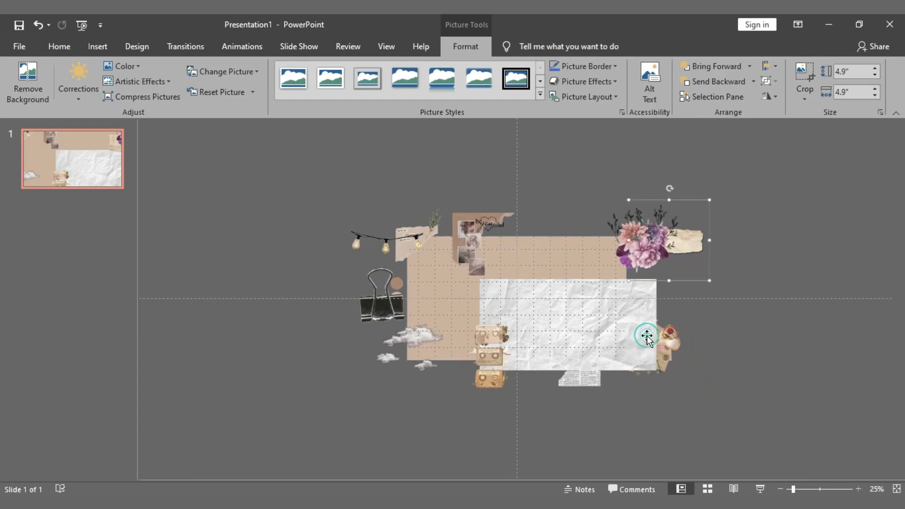
click(587, 332)
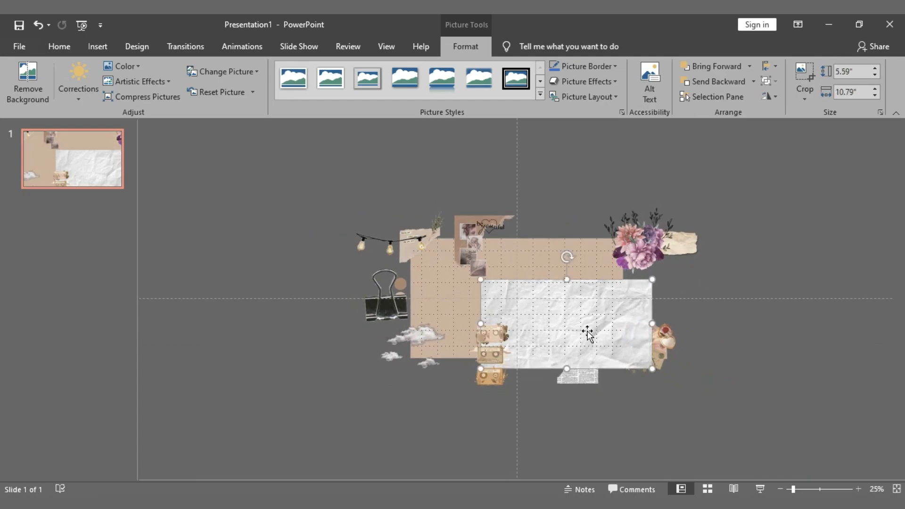
drag(586, 331, 538, 305)
ctrl+scroll(556, 304, up, 1)
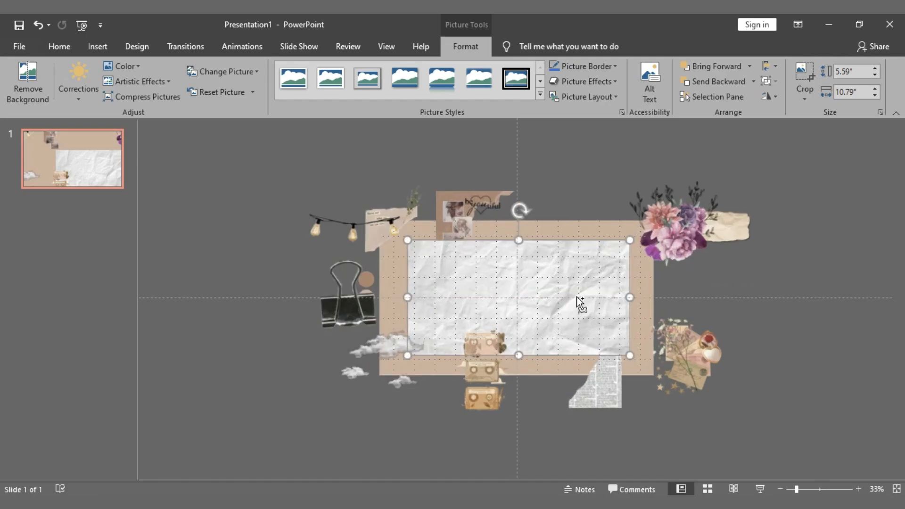
ctrl+scroll(580, 301, up, 4)
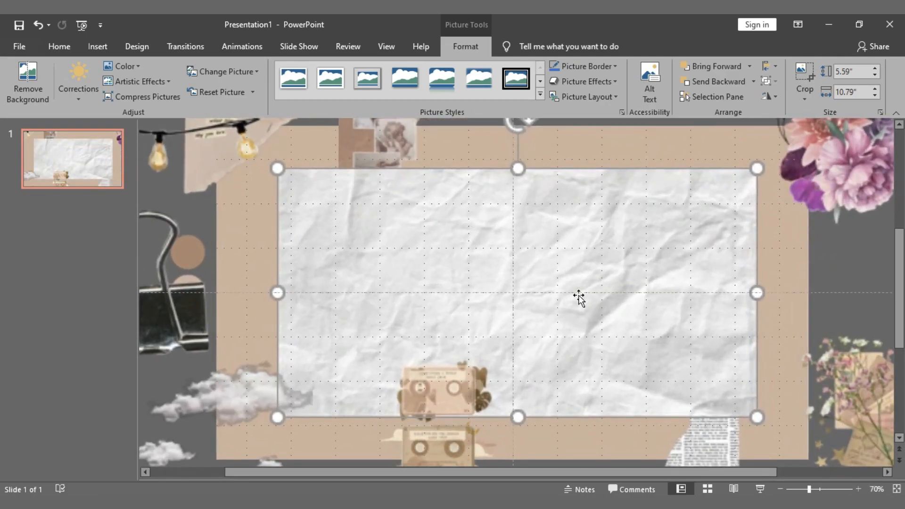
ctrl+scroll(578, 296, down, 1)
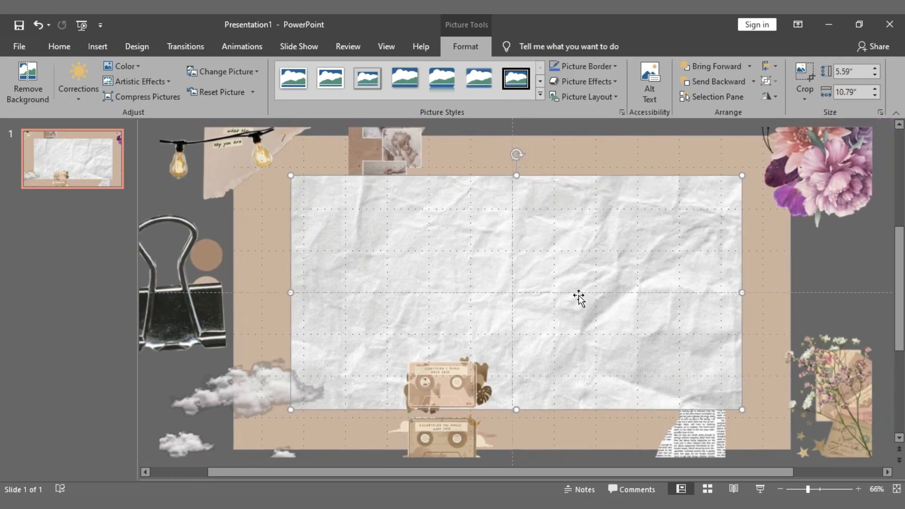
ctrl+scroll(579, 297, down, 1)
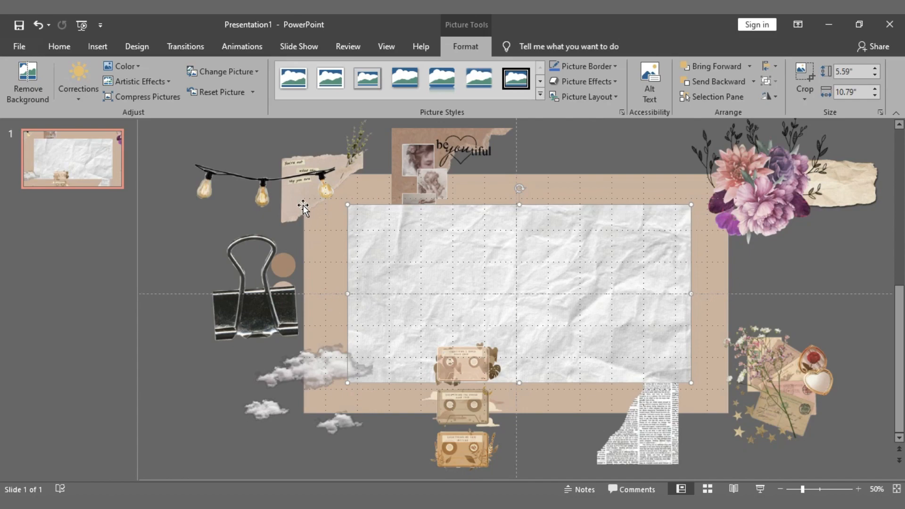
- Move the photo collage to the slide's upper left corner and the string lights over the middle of the upper edge
click(434, 158)
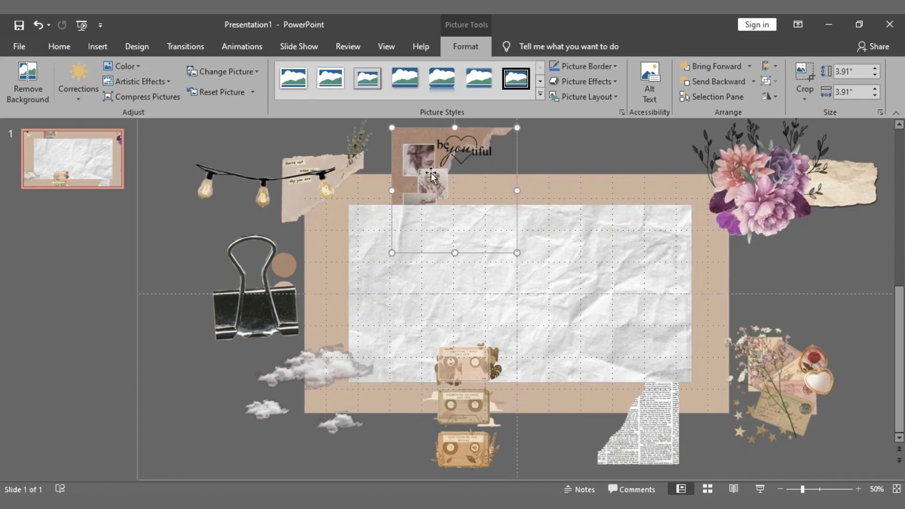
drag(428, 162, 319, 185)
click(319, 185)
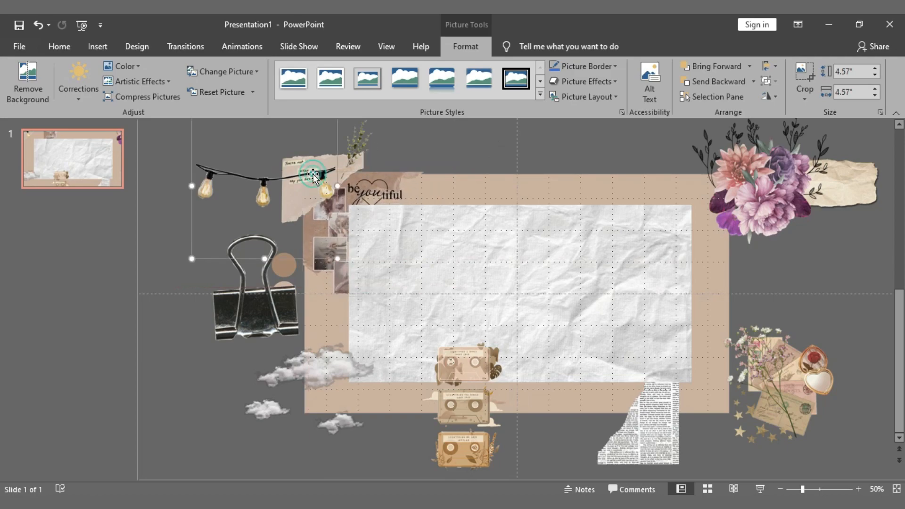
drag(249, 183, 500, 162)
- Move the torn note paper to the slide's left edge below the collage, and bring the collage forward over the note and white paper
drag(320, 172, 342, 278)
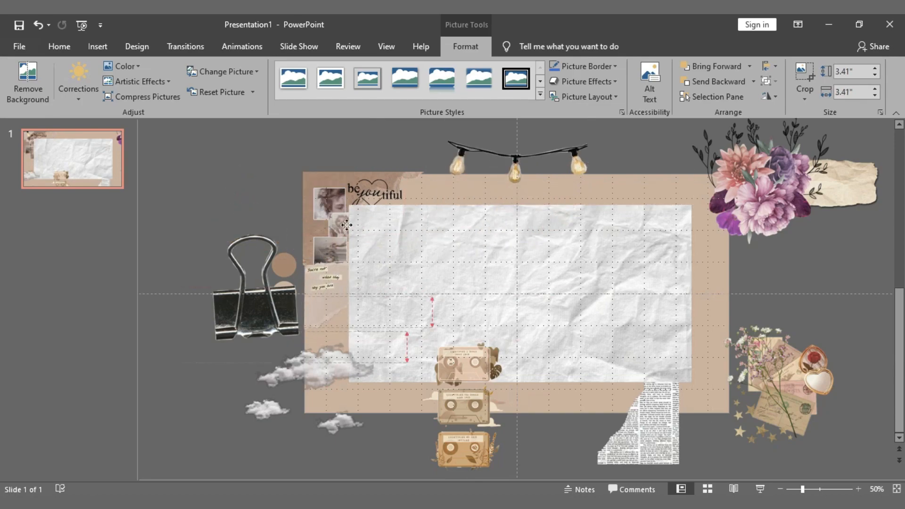
click(340, 198)
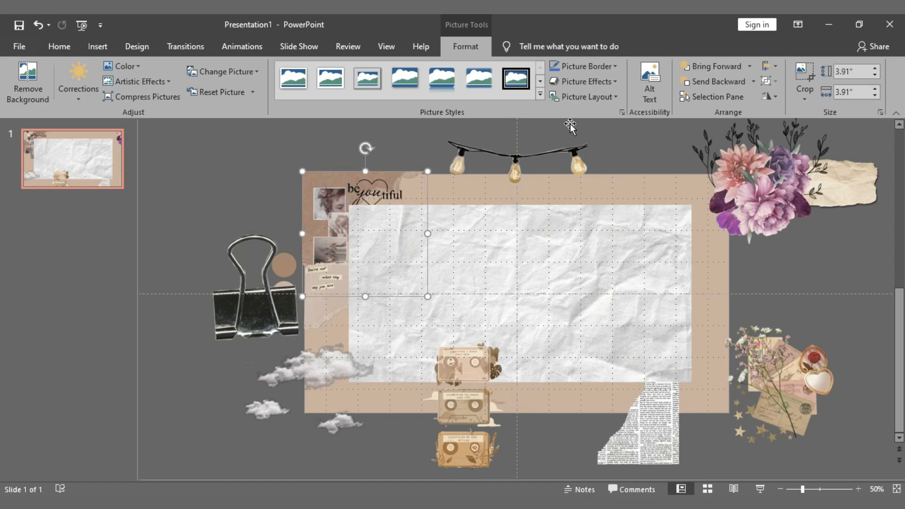
click(703, 66)
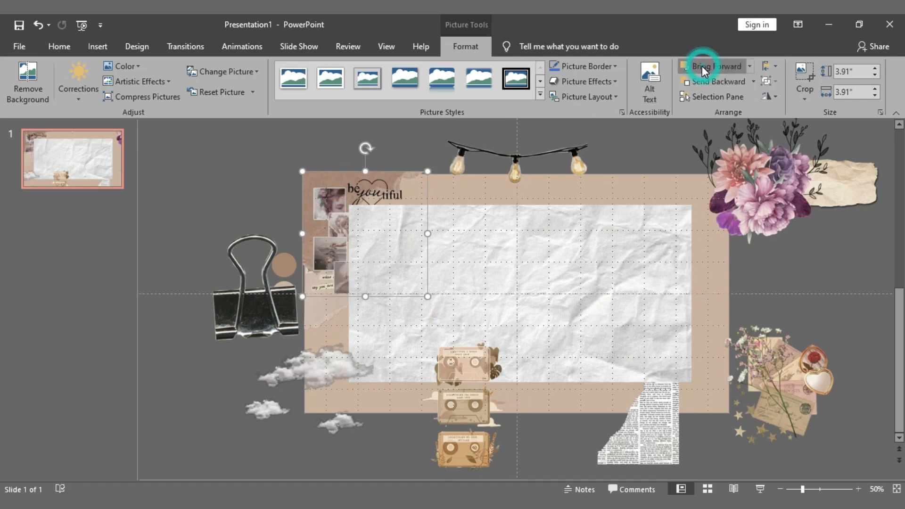
click(702, 66)
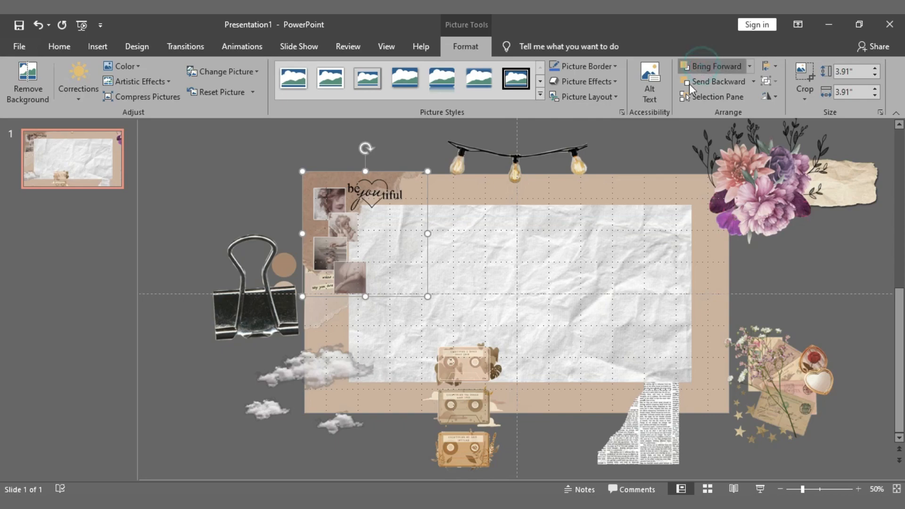
- Enlarge the photo collage to about 5.29 inches square and apply the drop-shadow picture style to it
drag(428, 296, 460, 340)
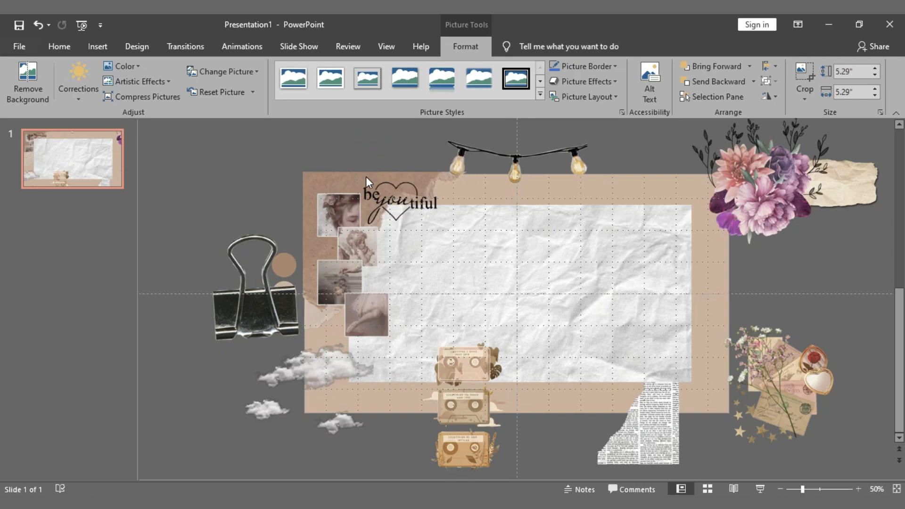
click(365, 177)
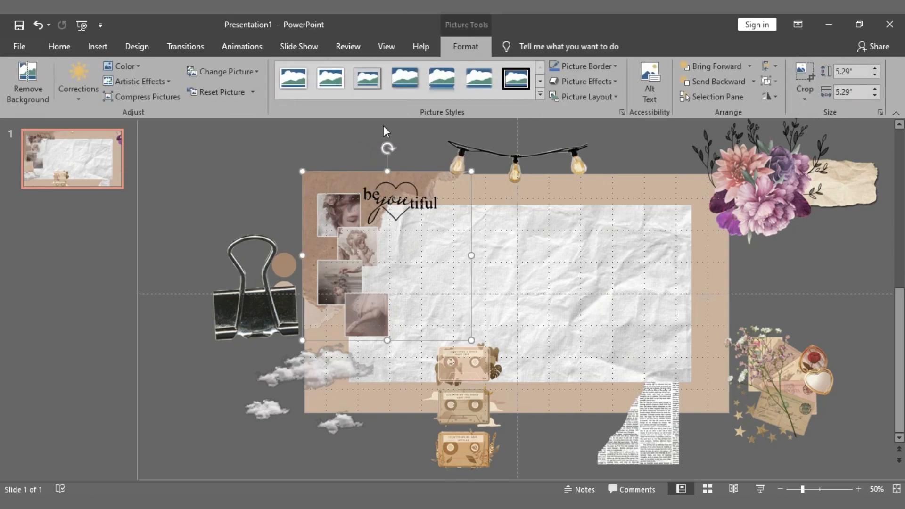
click(400, 84)
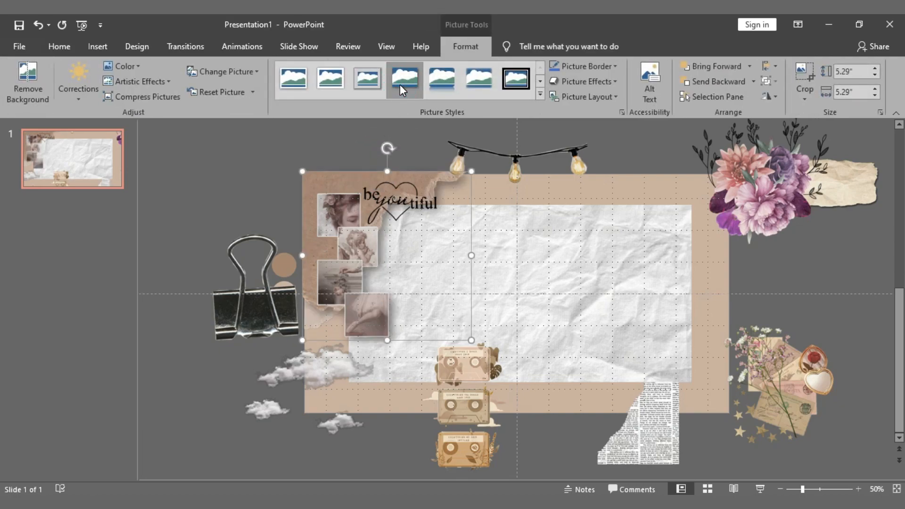
click(384, 139)
- Shift the photo collage slightly up and to the right, partly uncovering the torn note paper
click(331, 328)
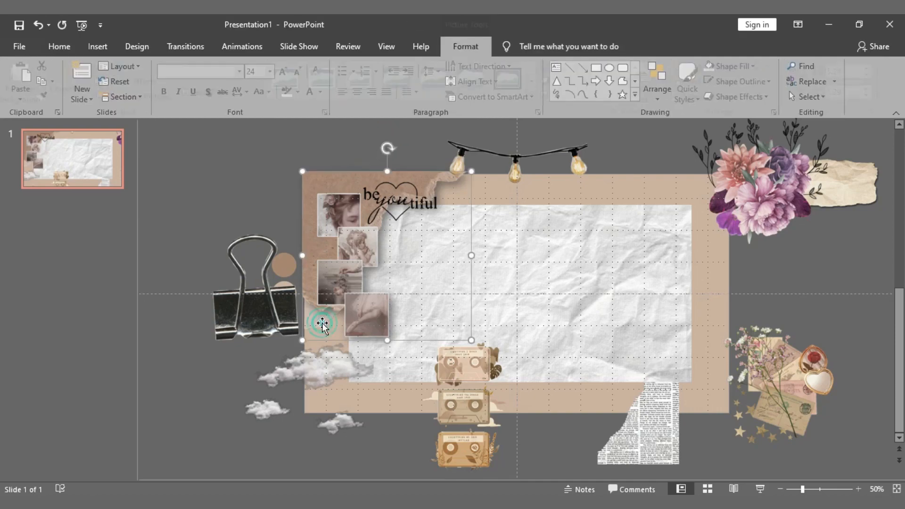
click(301, 351)
click(324, 277)
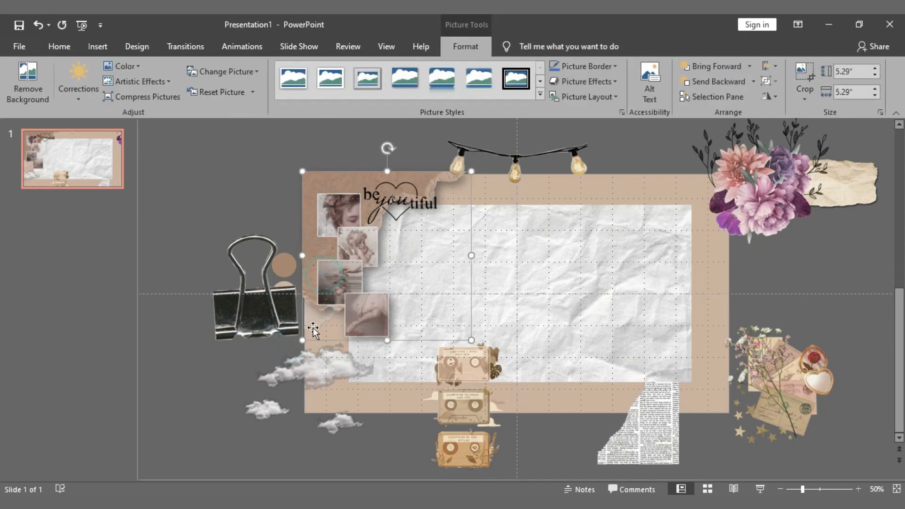
drag(335, 259, 344, 239)
- Move the clouds and binder clip lower and the three colour circles further left, away from the slide's left edge
click(301, 315)
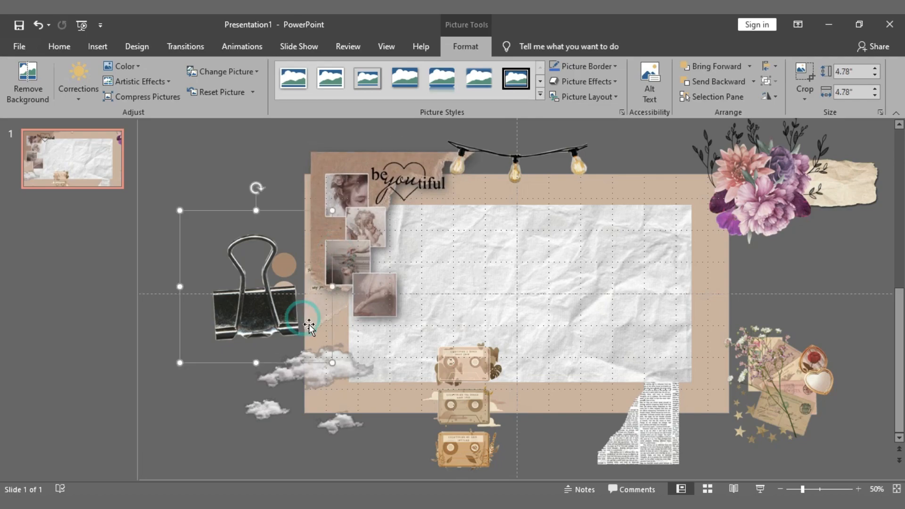
click(337, 309)
drag(317, 333, 327, 397)
drag(281, 294, 267, 329)
drag(272, 280, 288, 335)
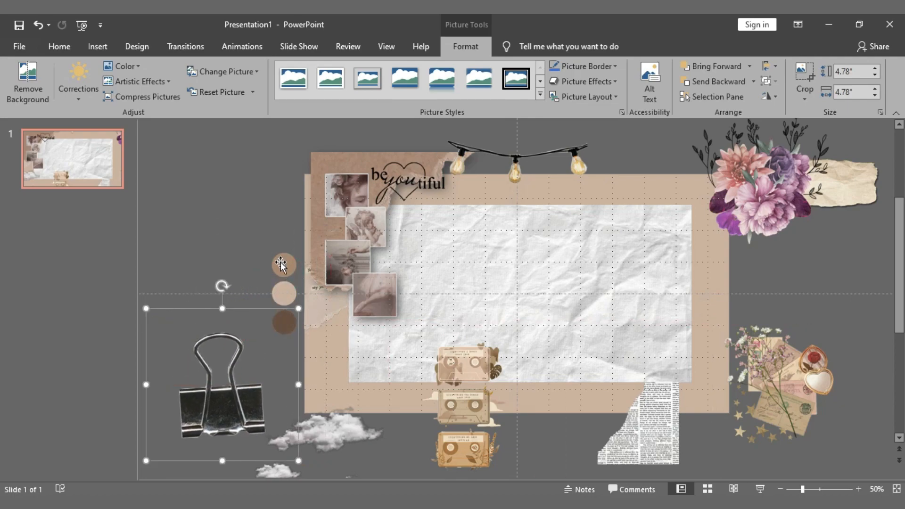
drag(280, 262, 244, 260)
- Bring the torn note paper forward until it lies in front of the photo collage
click(304, 325)
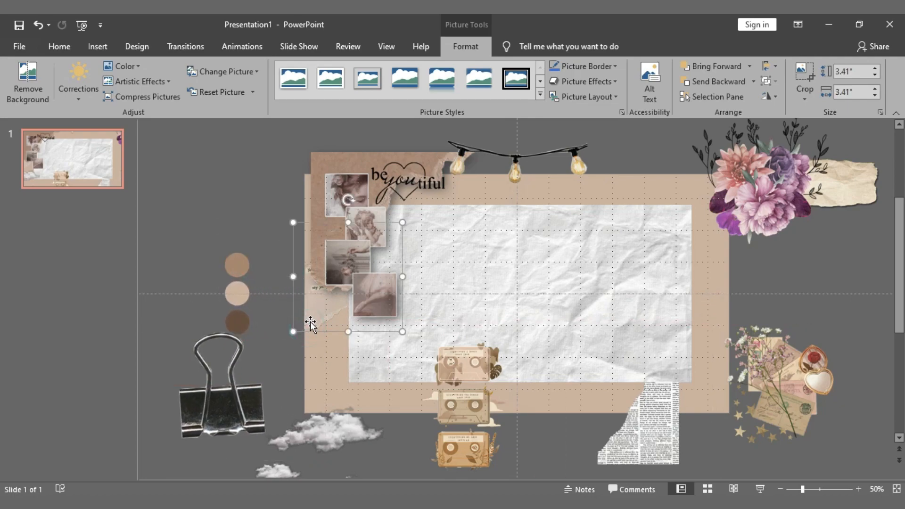
click(696, 71)
click(697, 71)
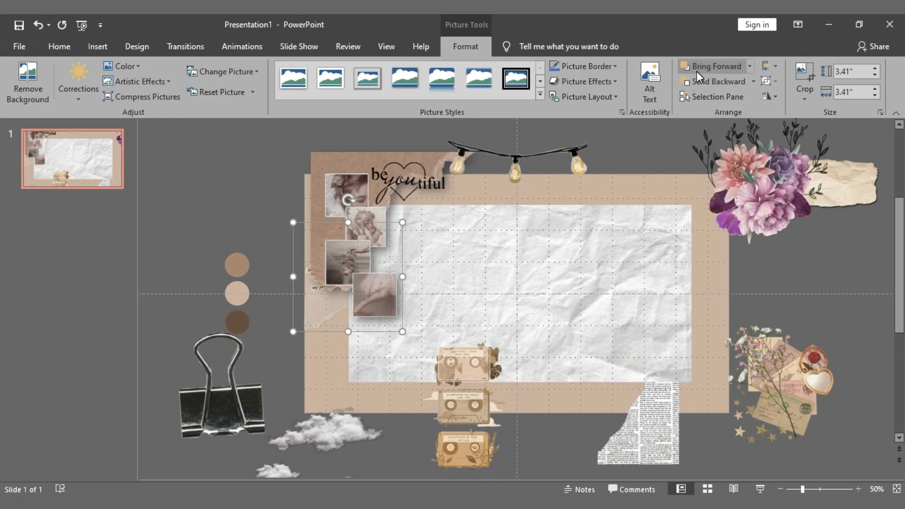
click(696, 71)
click(696, 72)
click(697, 72)
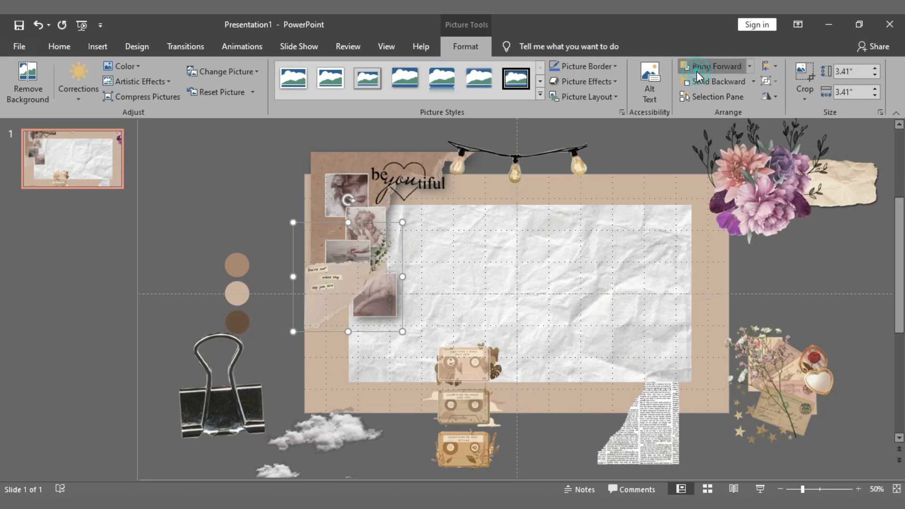
- Align the photo collage with the slide's upper left corner and shrink it slightly
mouse_move(352, 184)
mouse_down()
mouse_move(340, 179)
mouse_move(347, 197)
mouse_move(343, 190)
mouse_up()
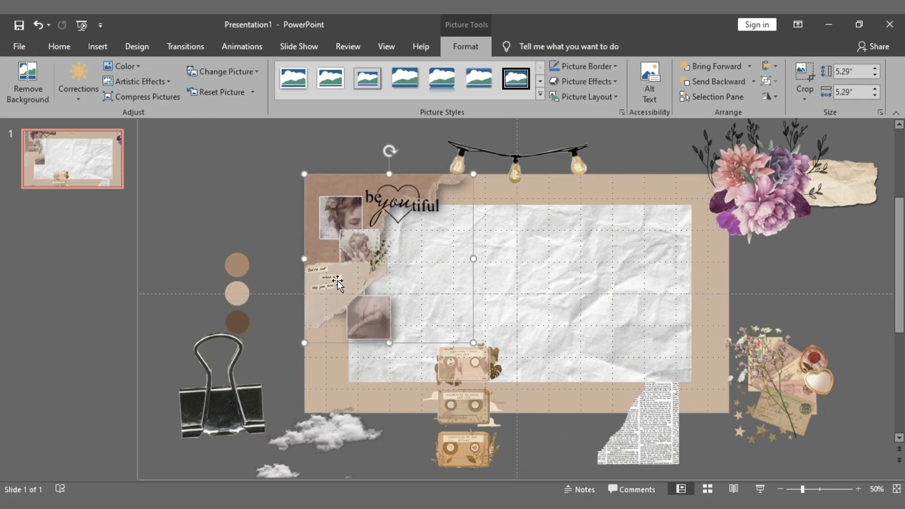
click(273, 206)
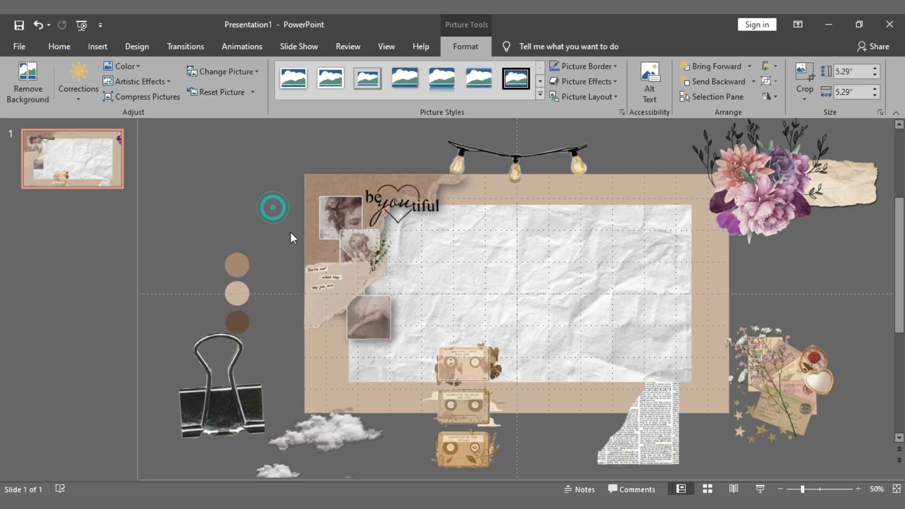
click(373, 326)
click(427, 193)
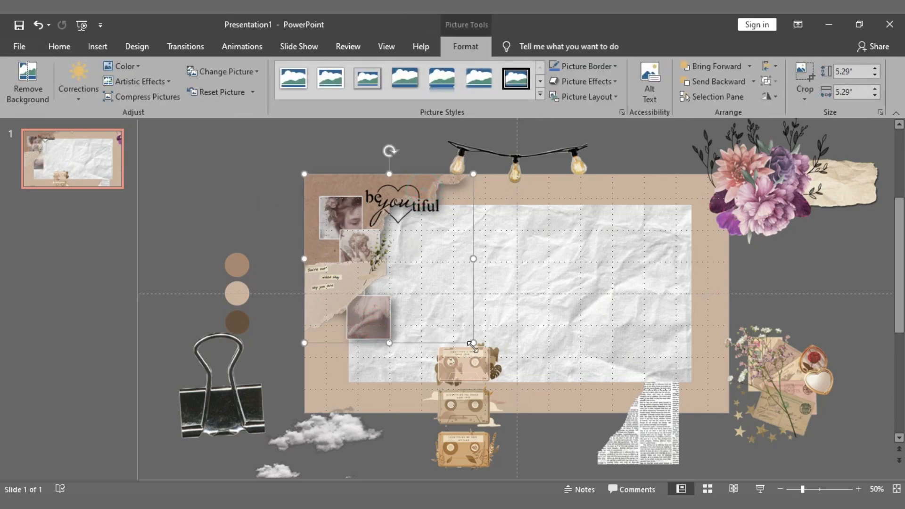
drag(473, 343, 444, 330)
- Shrink the torn note paper to about 3.12 inches square and place it lower on the slide's left edge, over the collage's last photo
click(319, 320)
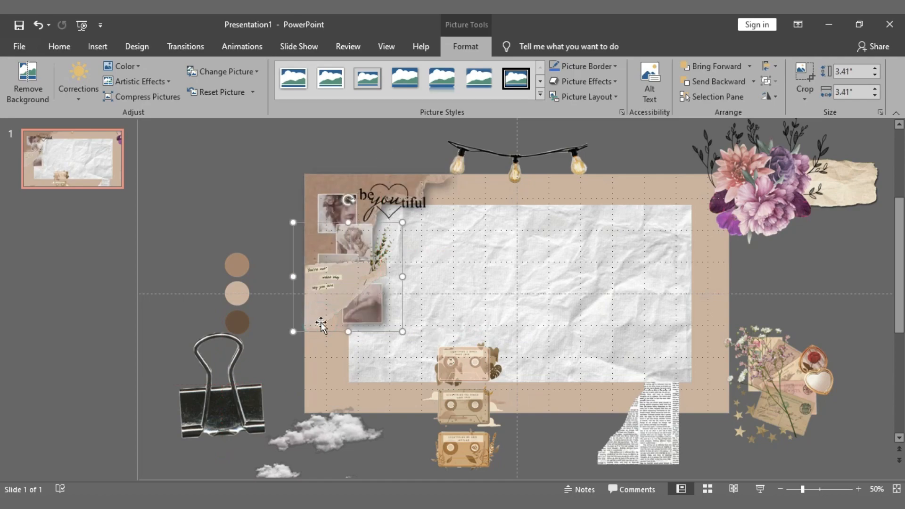
drag(320, 322, 324, 342)
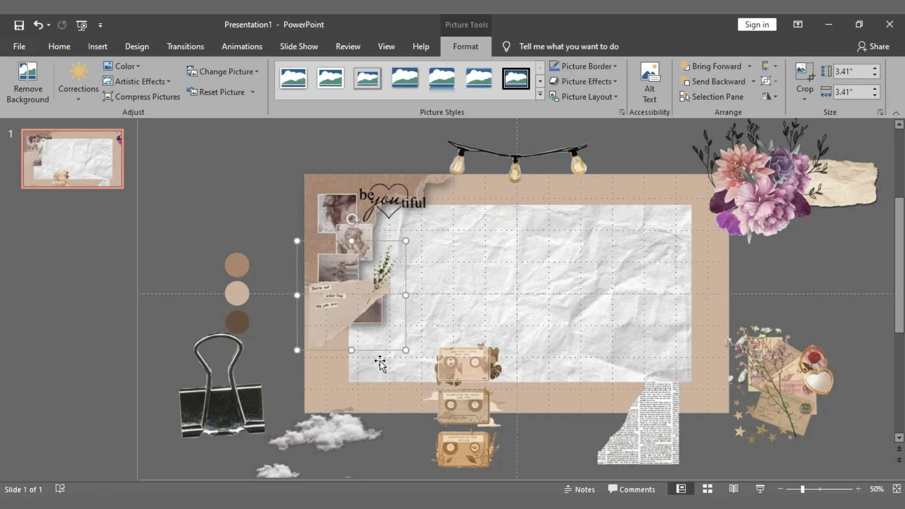
drag(404, 349, 395, 344)
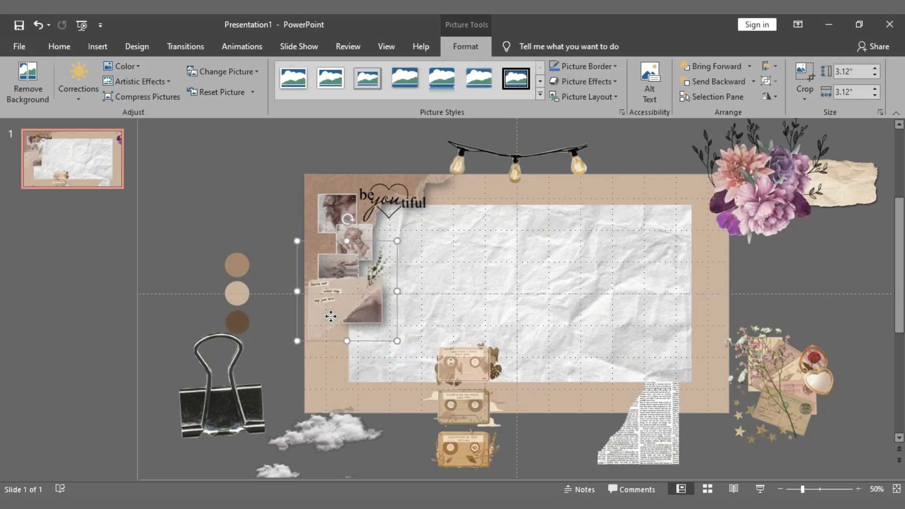
drag(326, 315, 328, 326)
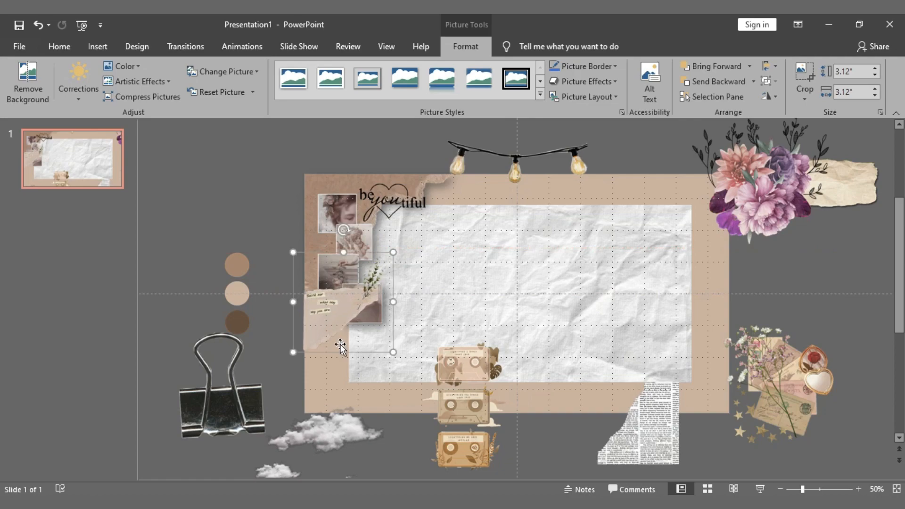
- Move the flower bouquet to the slide's lower left corner and the newspaper cutout to the lower right corner
drag(748, 198, 332, 393)
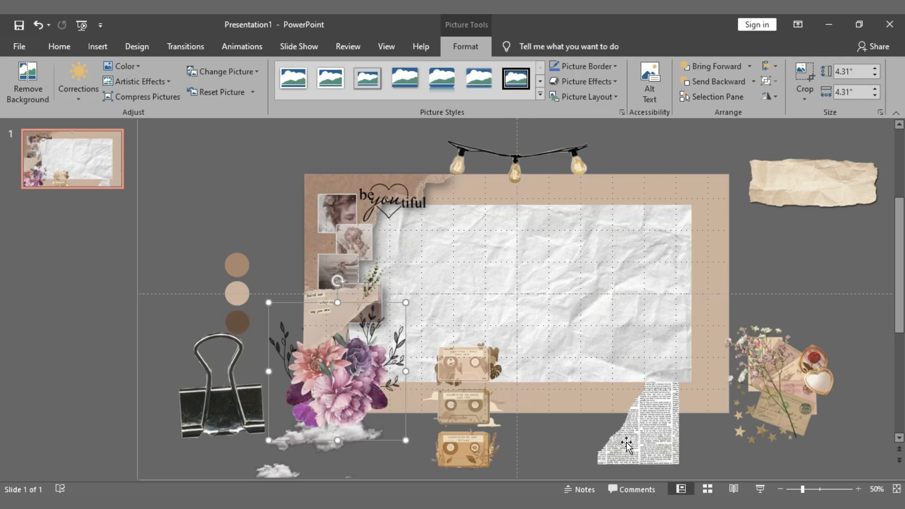
drag(626, 445, 712, 291)
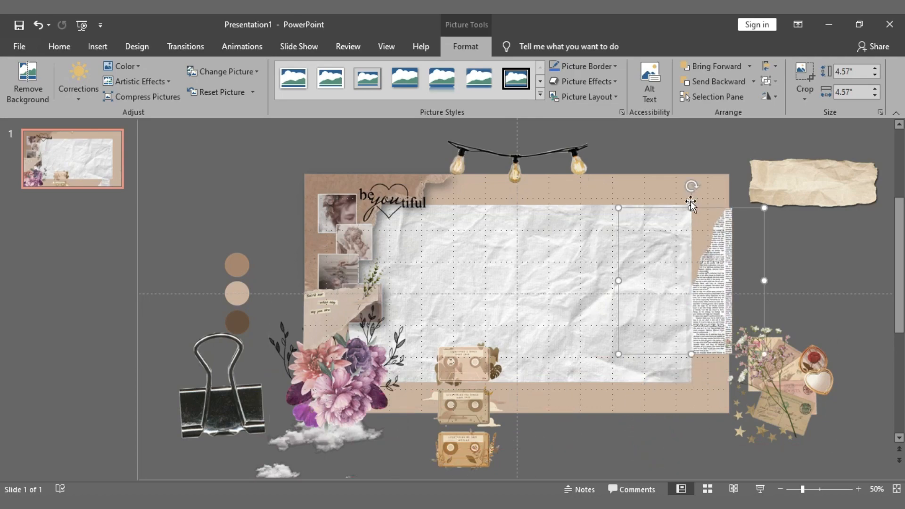
drag(690, 183, 693, 215)
drag(713, 300, 706, 360)
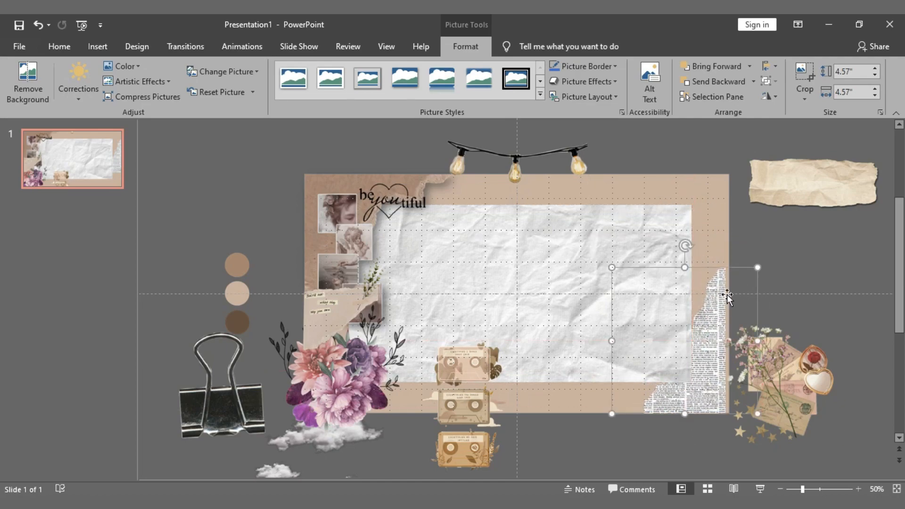
- Enlarge the newspaper cutout and line it up along the slide's right edge and lower right corner
drag(757, 267, 867, 158)
drag(776, 277, 694, 279)
- Place the letters-and-dried-flowers picture over the lower right corner, in front of the newspaper and crumpled paper, with the cassettes above it
drag(799, 390, 728, 367)
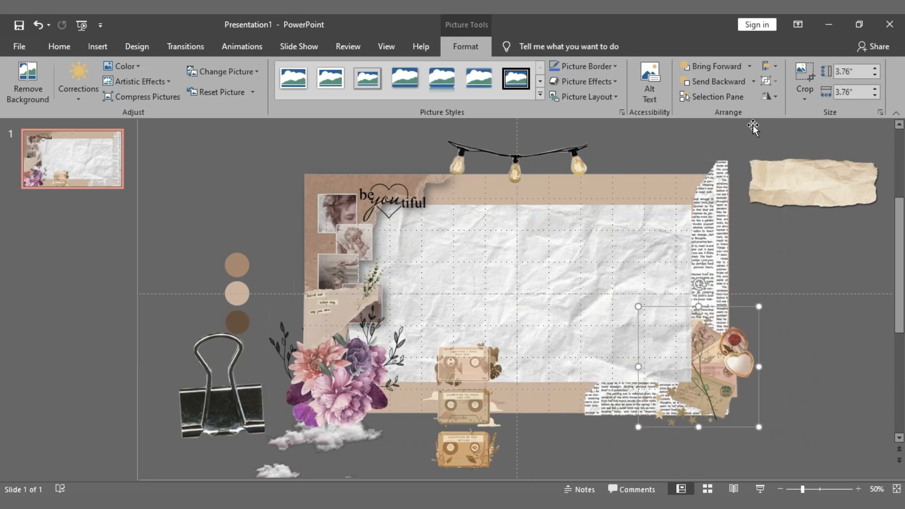
click(719, 70)
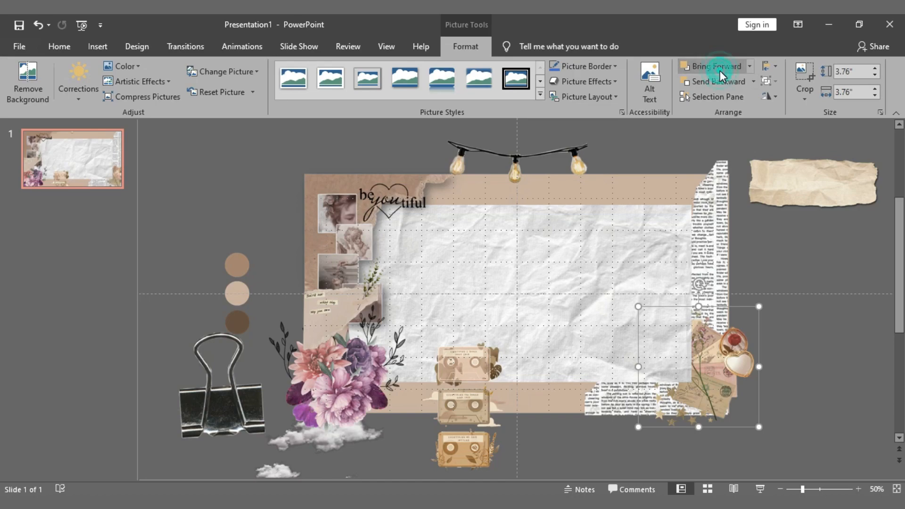
click(720, 70)
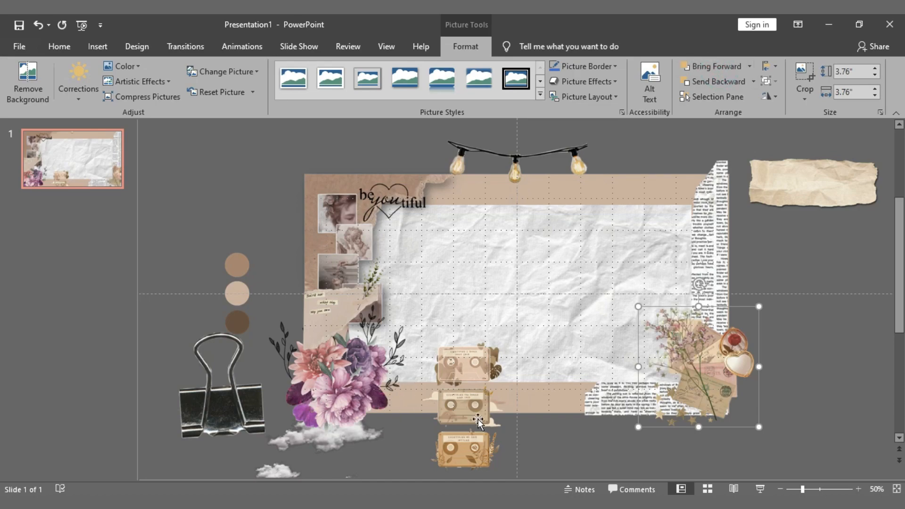
drag(463, 406, 694, 276)
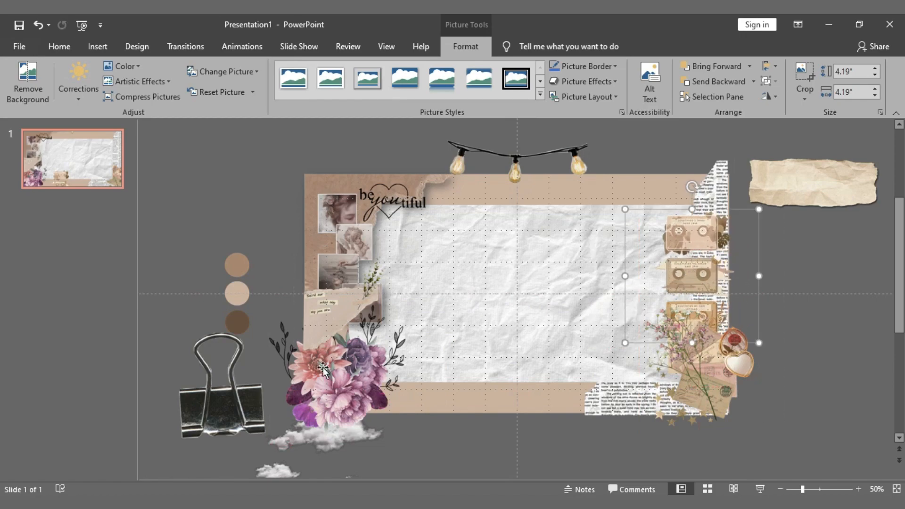
- Move the binder clip onto the crumpled paper, rotate it about 45 degrees clockwise and shrink it to about 2.26 inches square
drag(238, 366, 654, 180)
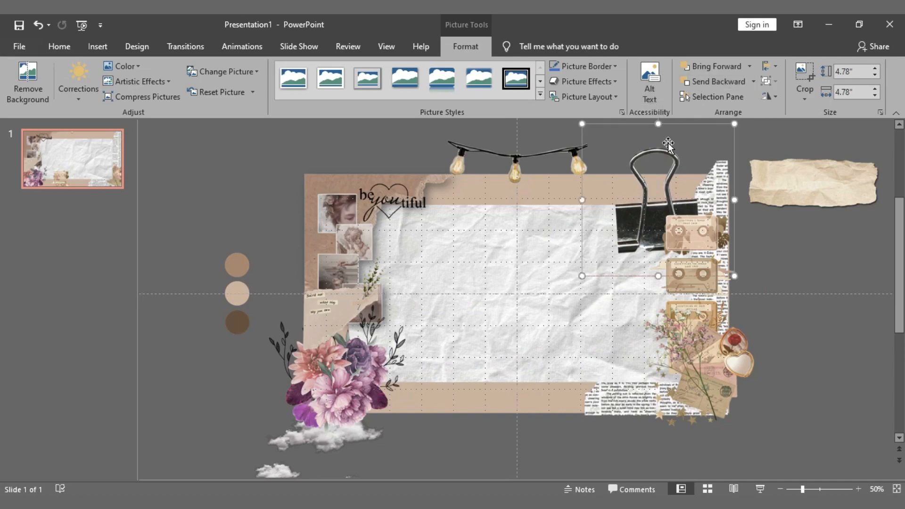
drag(667, 145, 594, 201)
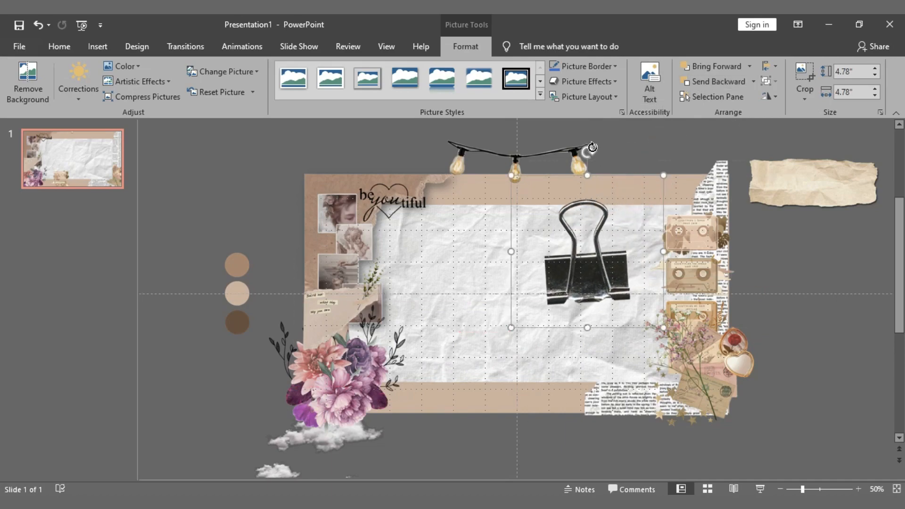
drag(587, 150, 640, 201)
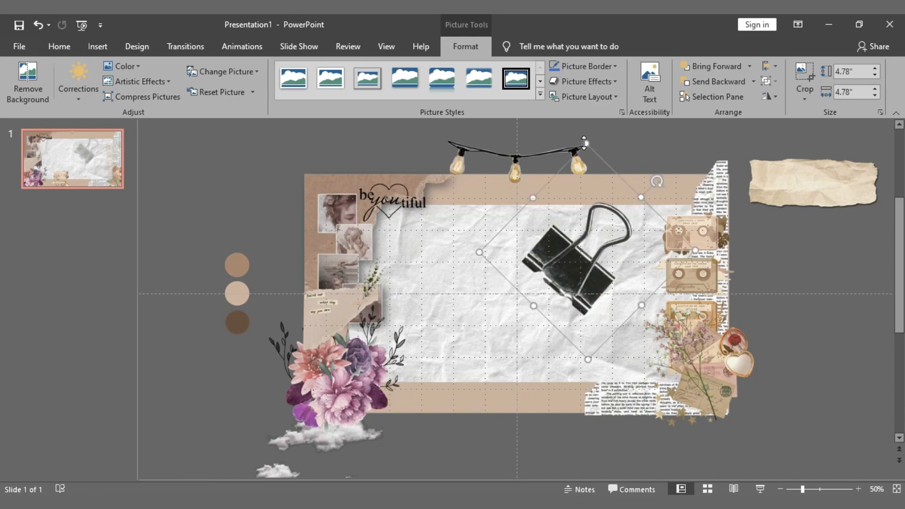
drag(590, 145, 582, 282)
- Place the binder clip just above the top cassette near the slide's upper right corner and bring it in front of the cassettes
drag(586, 314, 687, 210)
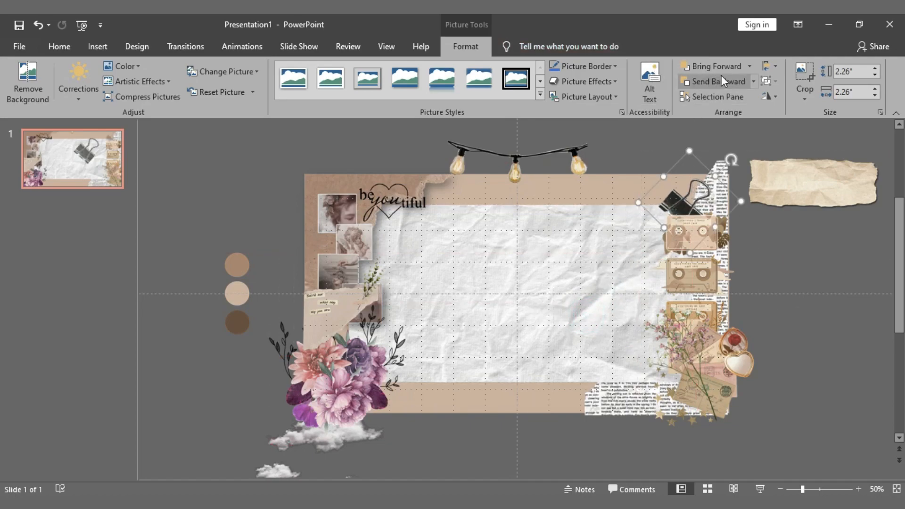
click(716, 64)
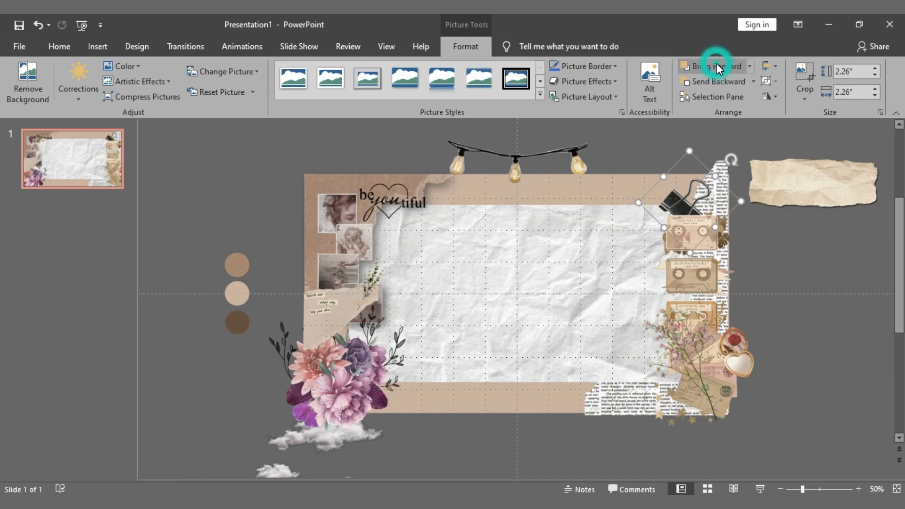
click(717, 68)
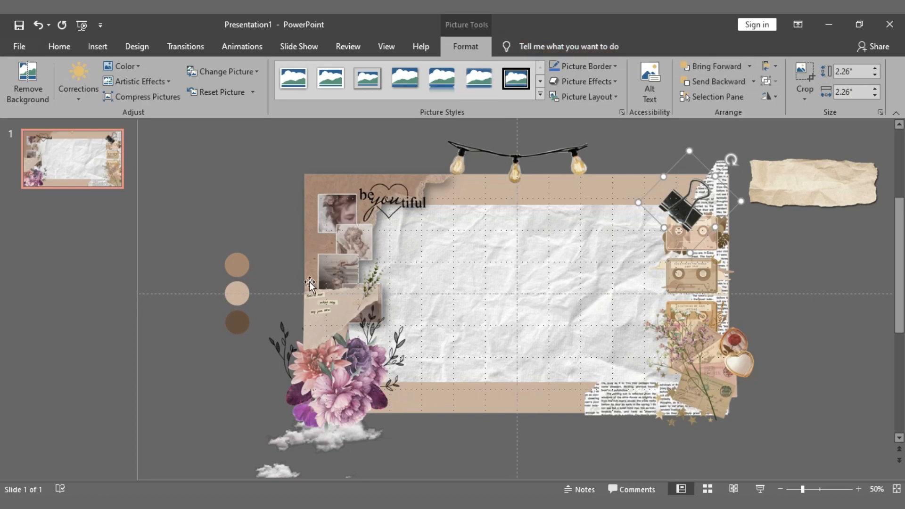
- Move the cloud picture beside the dried flowers at the slide's lower right and bring it forward over the crumpled paper and newspaper
click(309, 450)
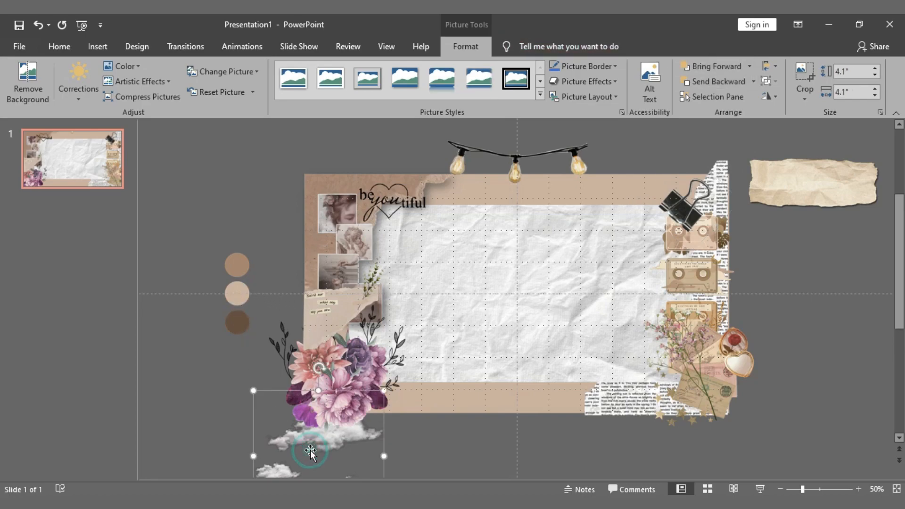
drag(326, 447, 620, 361)
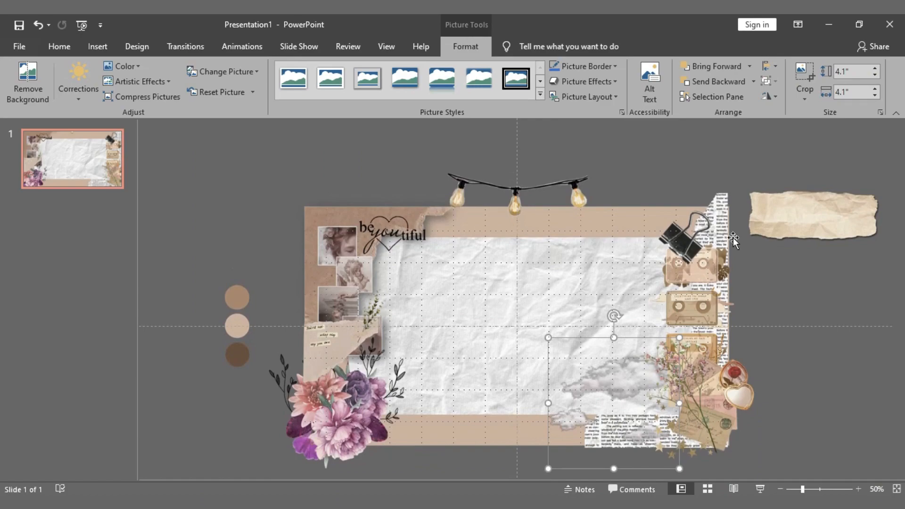
click(714, 70)
click(714, 71)
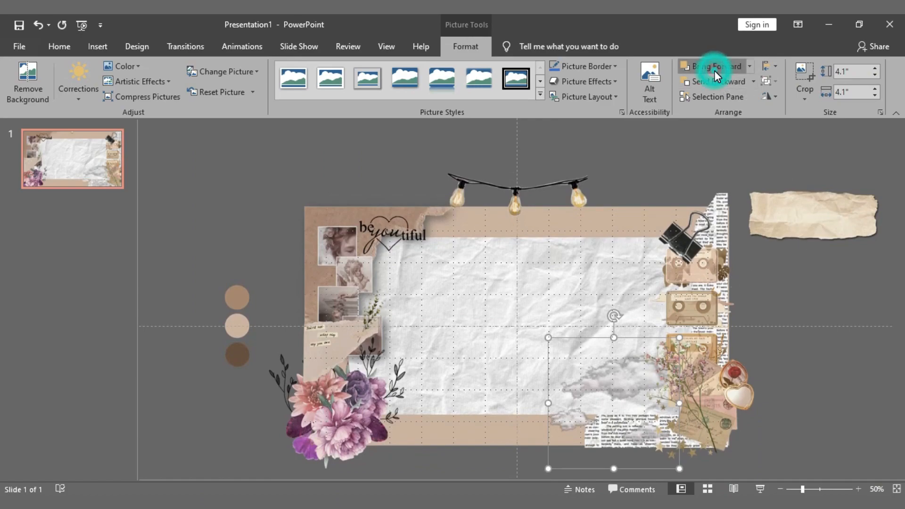
click(714, 71)
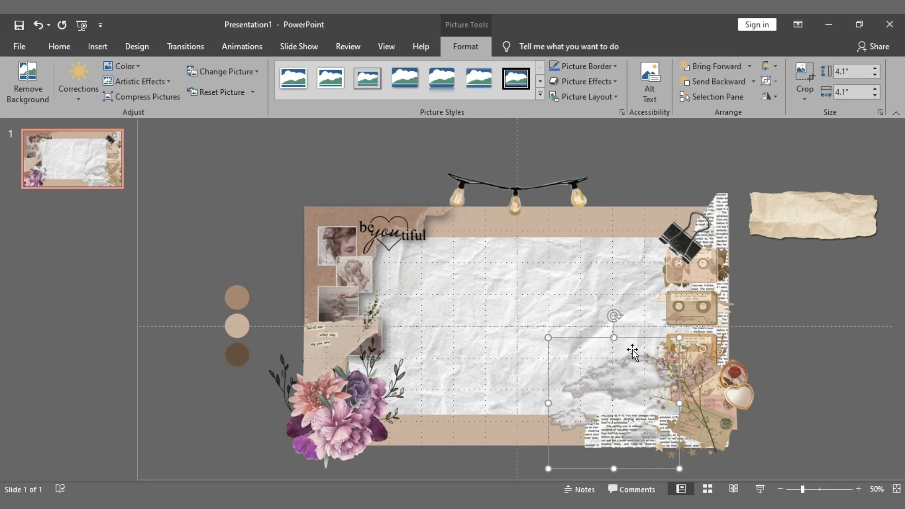
- Move the clouds to the slide's lower left corner, layered in front of the torn note paper and behind the flower bouquet
drag(625, 386, 325, 393)
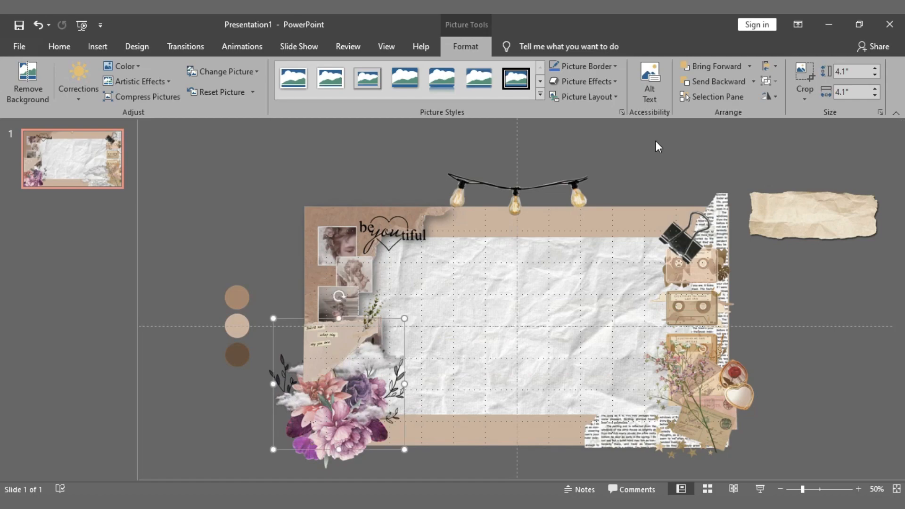
click(696, 66)
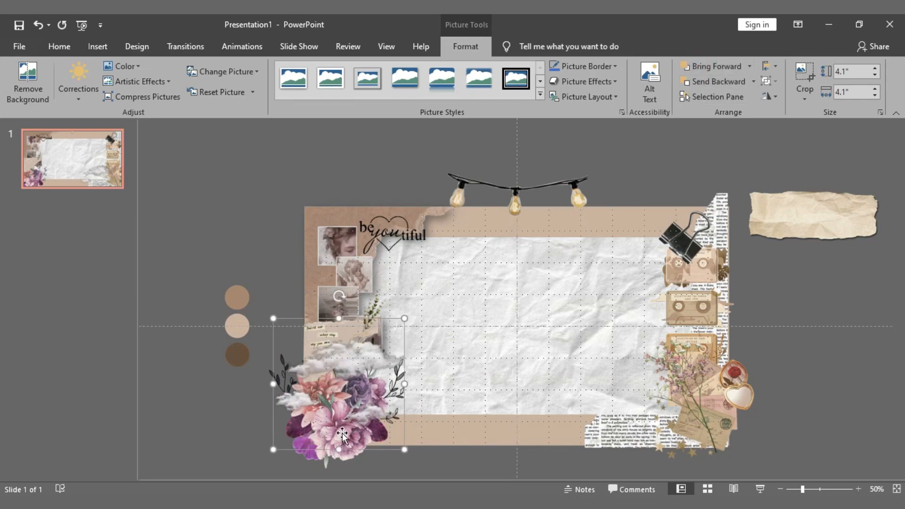
click(335, 459)
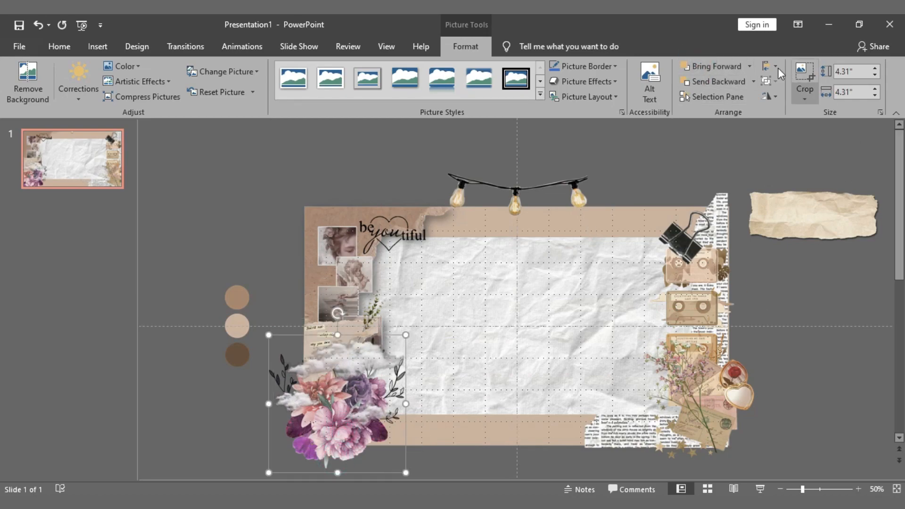
click(722, 64)
click(723, 66)
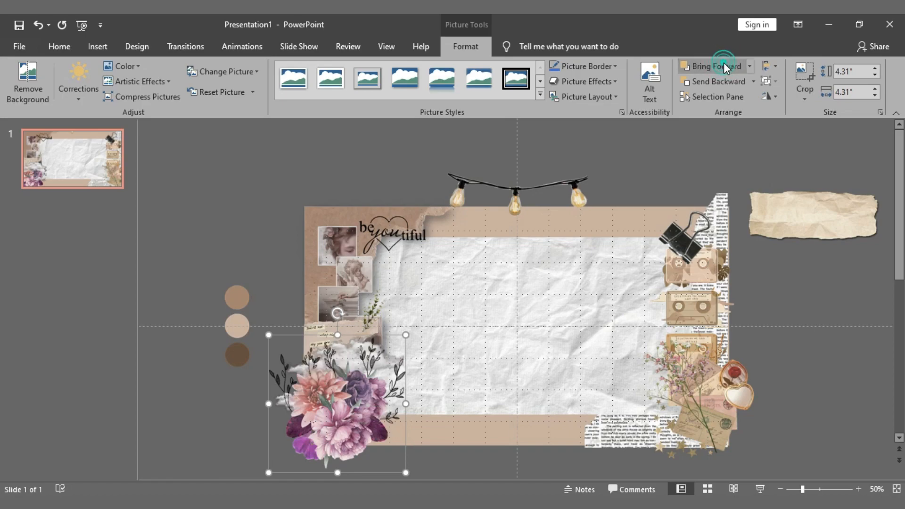
- Enlarge the flower bouquet to about 4.92 inches square and reposition it over the slide's lower left corner
drag(330, 417, 338, 433)
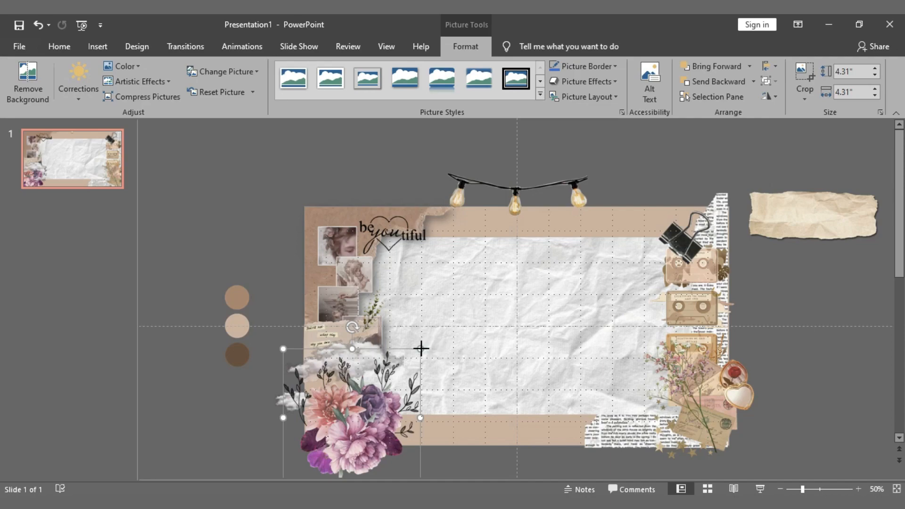
drag(421, 349, 440, 347)
drag(371, 393, 356, 403)
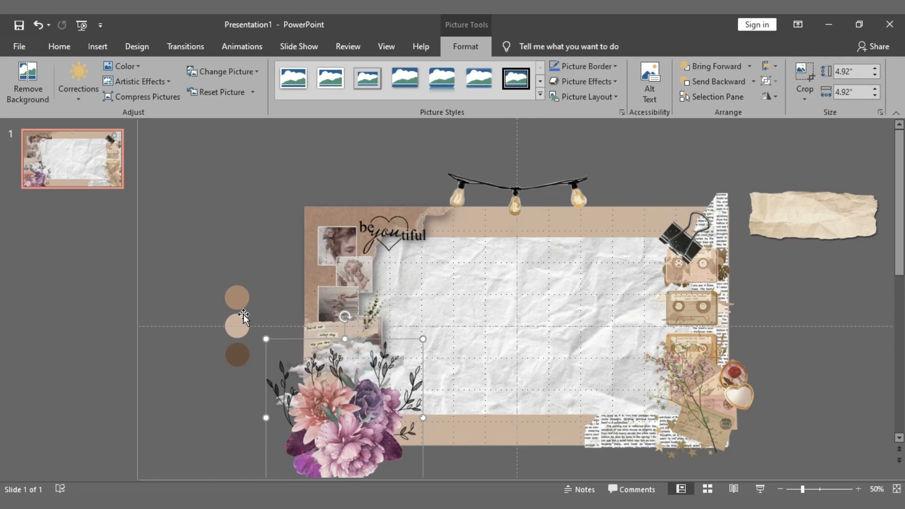
- Move the three colour circles below the slide's lower edge and rotate them 90 degrees clockwise into a horizontal row
drag(244, 318, 474, 443)
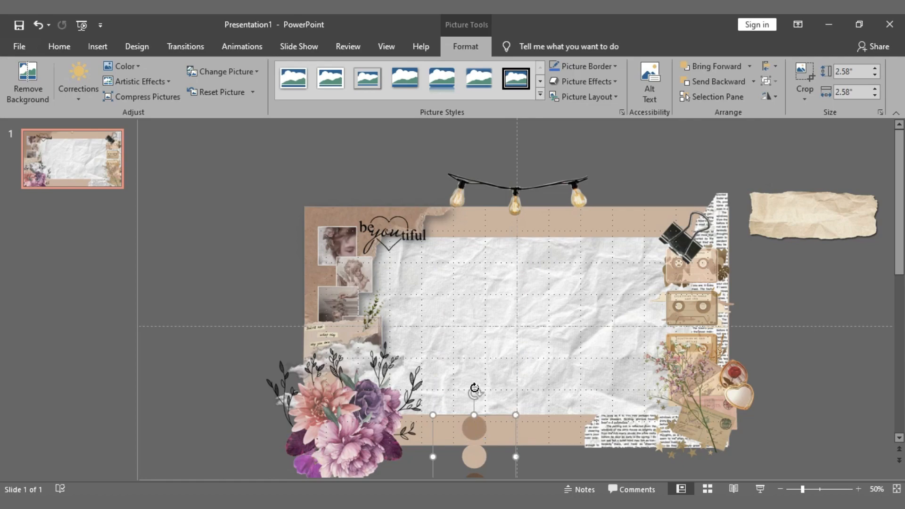
drag(475, 389, 512, 466)
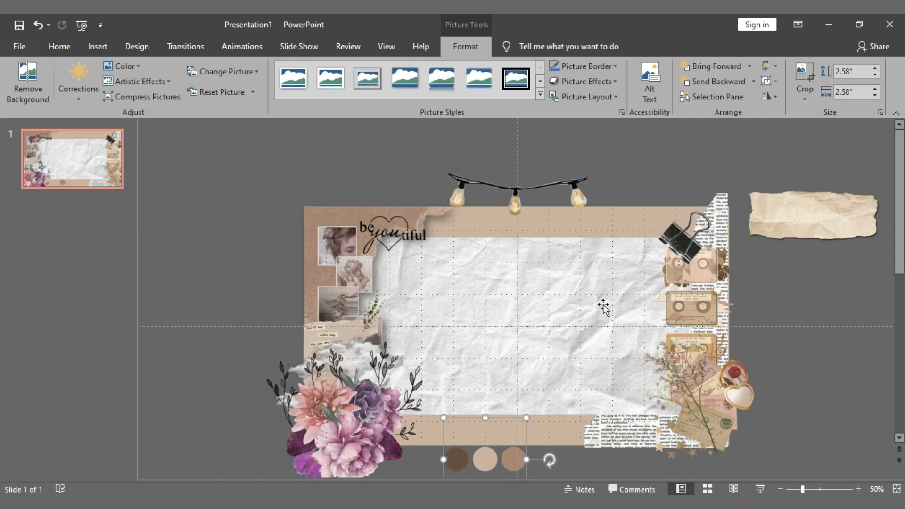
- Enlarge the torn beige paper strip to about 8.88 inches square and centre it on the crumpled paper
drag(827, 220, 533, 327)
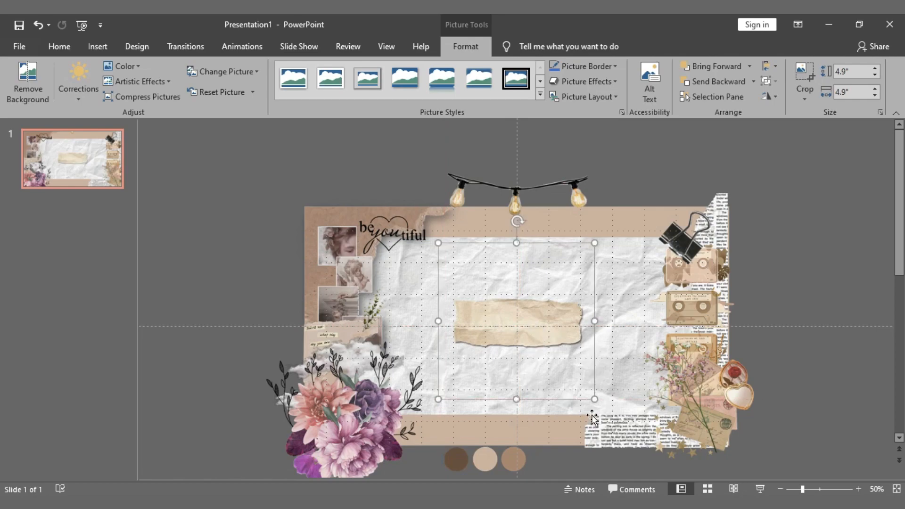
drag(592, 397, 720, 483)
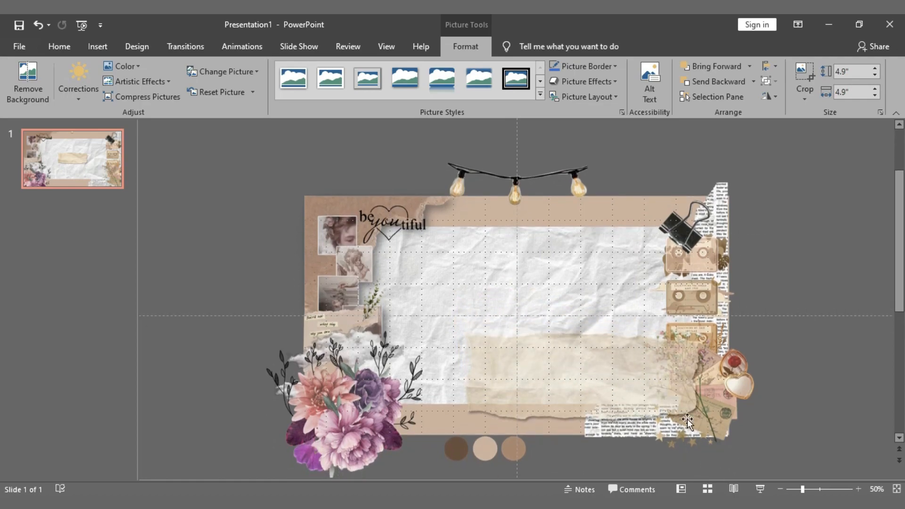
drag(604, 382, 542, 320)
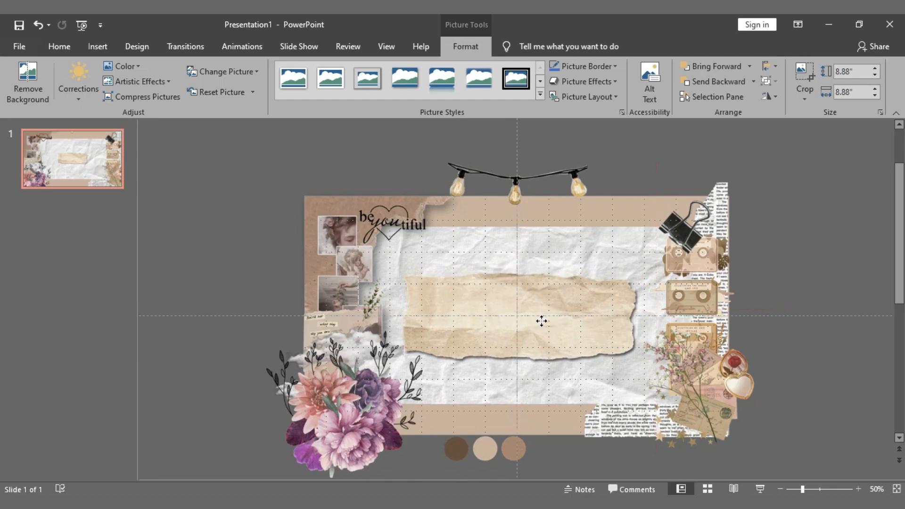
- Bring the row of colour circles forward and centre it on the crumpled paper just below the beige paper strip
click(486, 468)
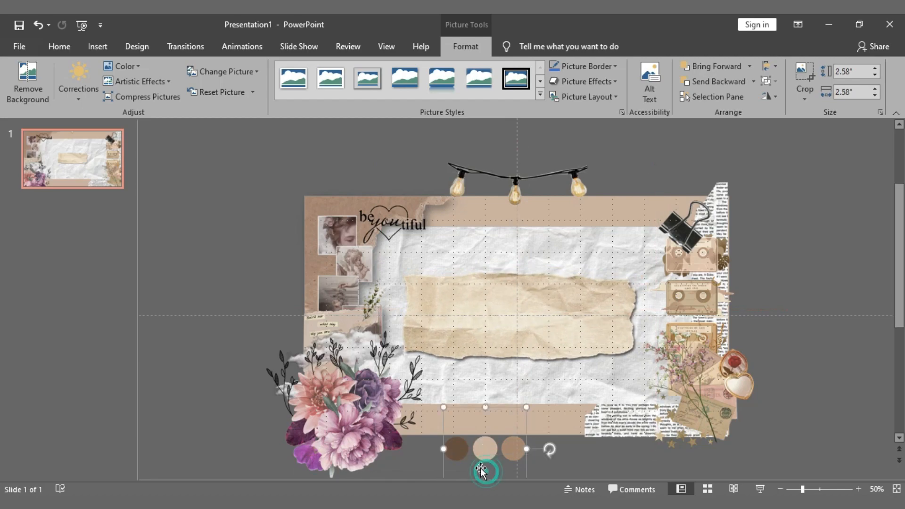
drag(486, 457, 498, 432)
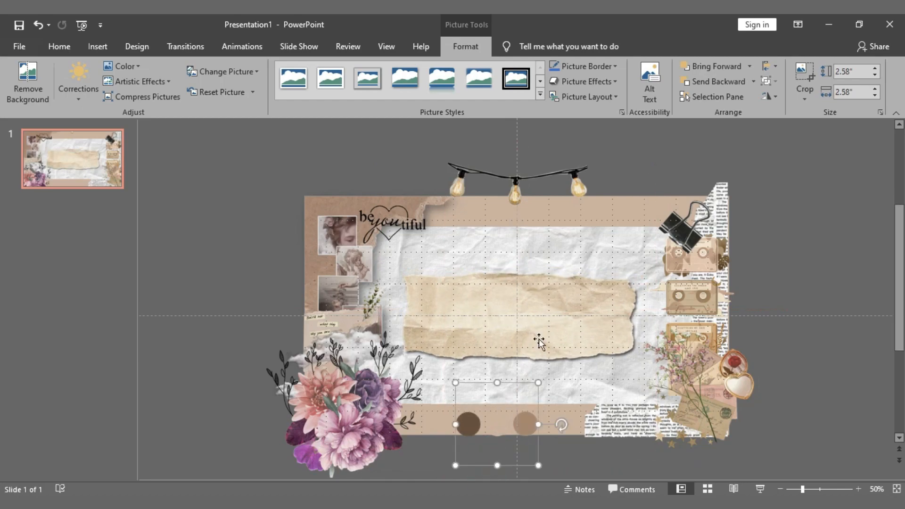
click(726, 66)
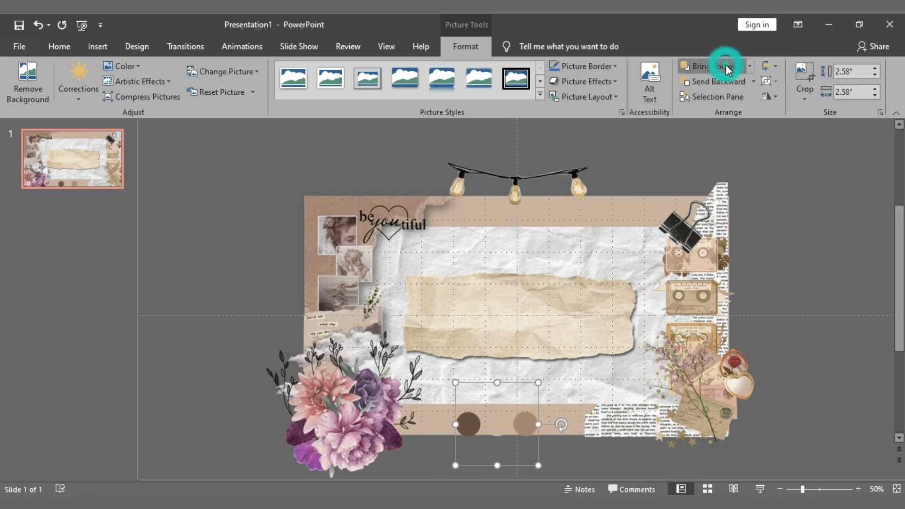
drag(494, 420, 502, 384)
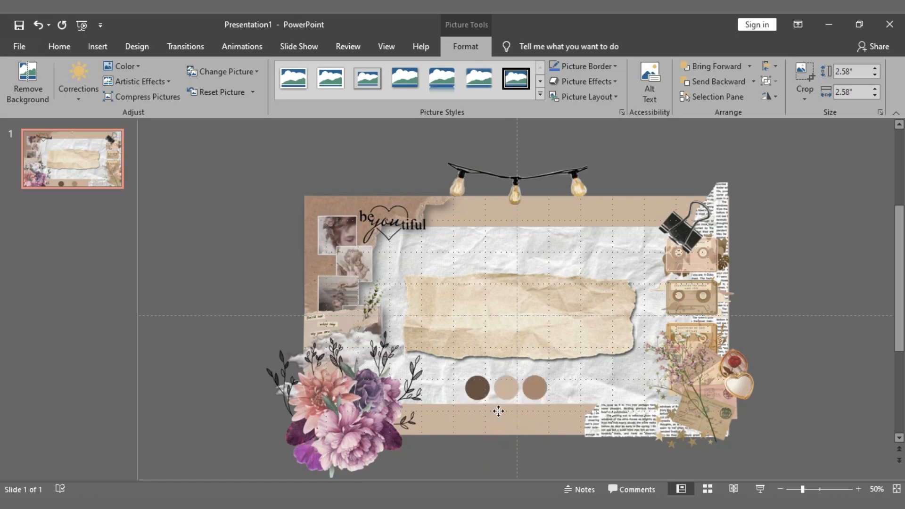
drag(497, 416, 508, 408)
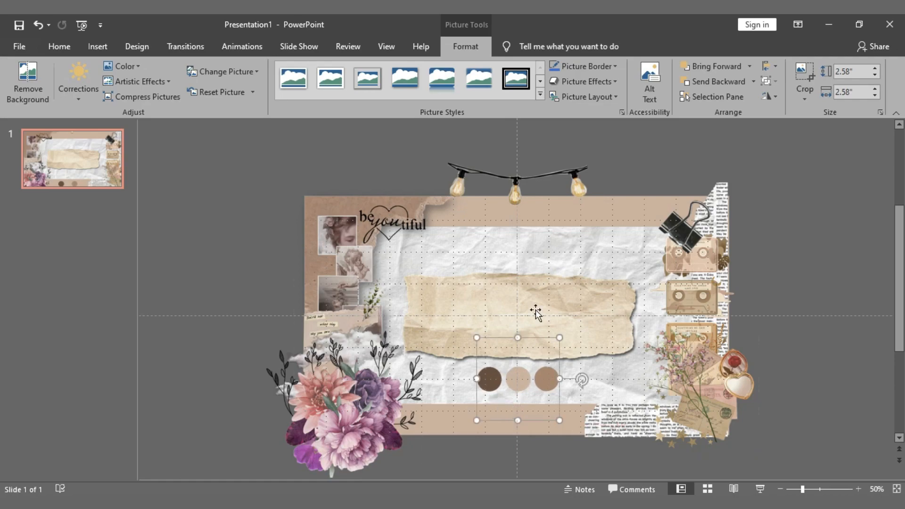
- Rotate the string lights about 30 degrees clockwise, enlarge them to about 5.74 inches square and place them across the slide's upper right corner
drag(522, 188, 596, 227)
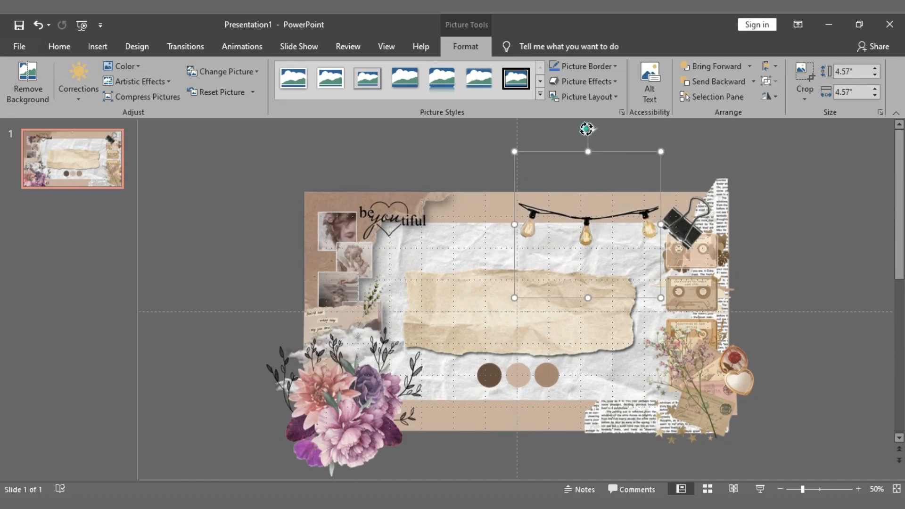
drag(586, 129, 635, 140)
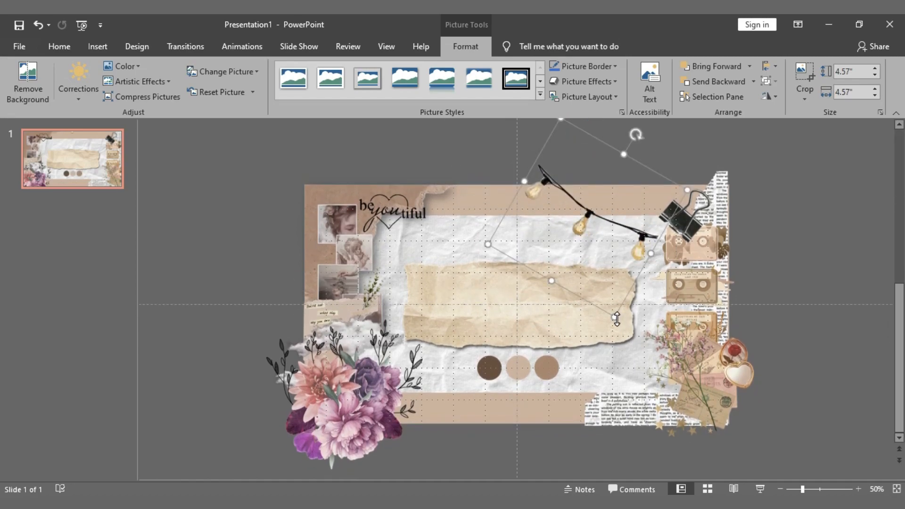
drag(616, 319, 628, 367)
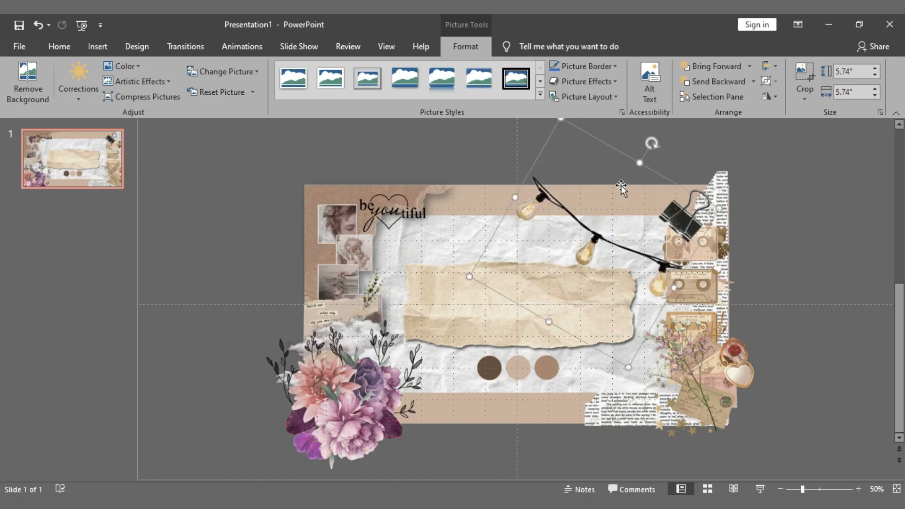
drag(643, 166, 699, 152)
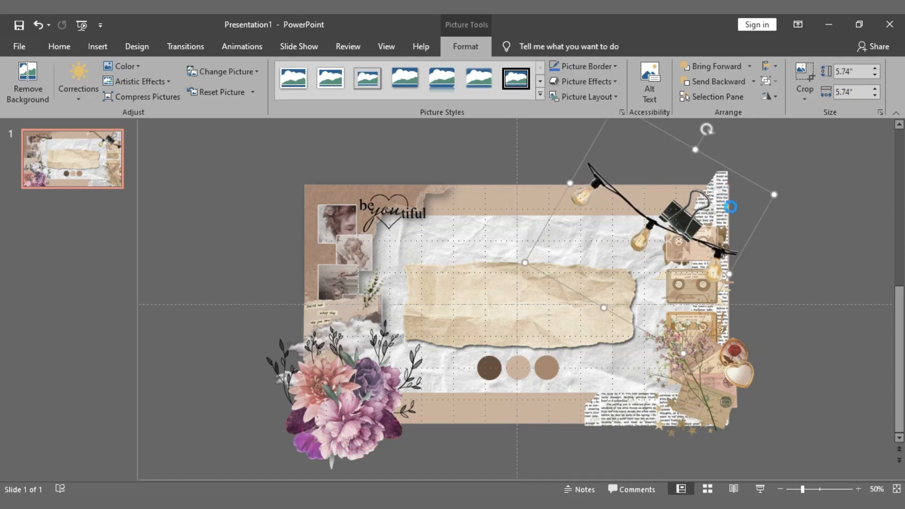
- Paste a copy of the string lights, rotate it about 40 degrees counter-clockwise and place it along the slide's upper edge over the "beyoutiful" lettering
key(ctrl+v)
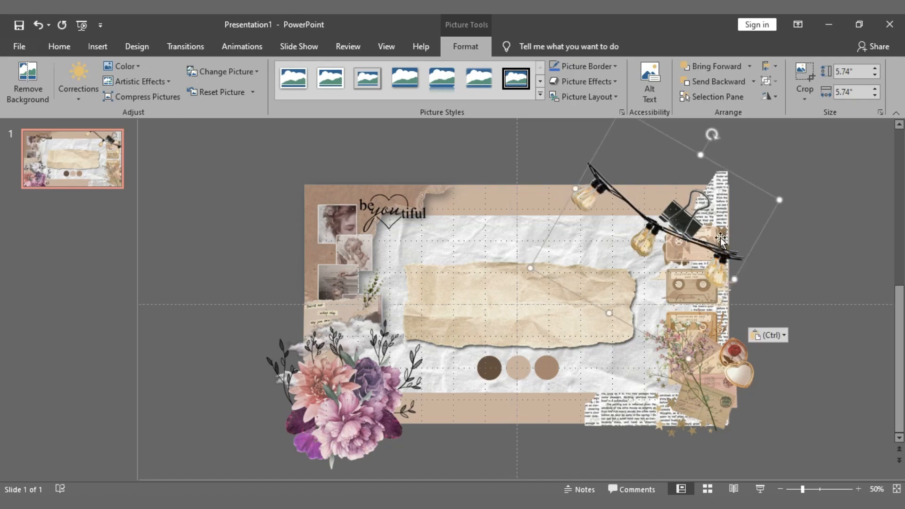
drag(760, 198, 471, 232)
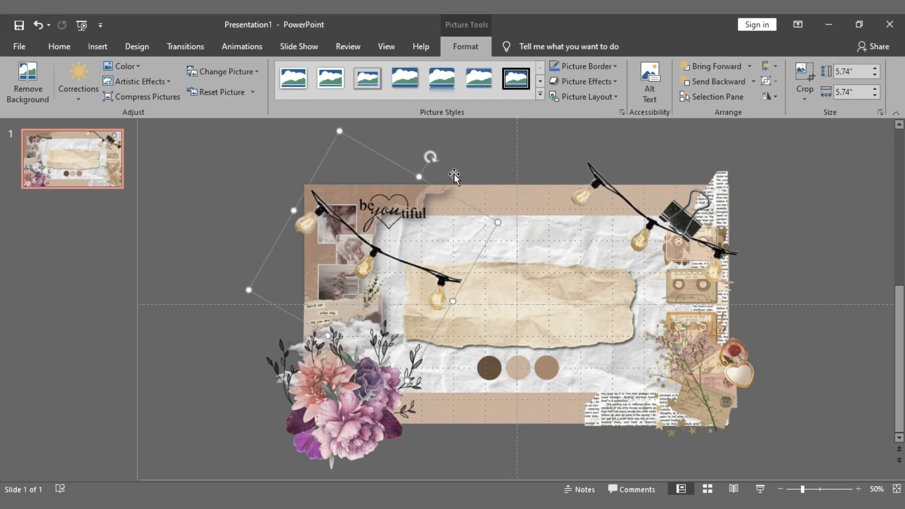
drag(428, 151, 461, 197)
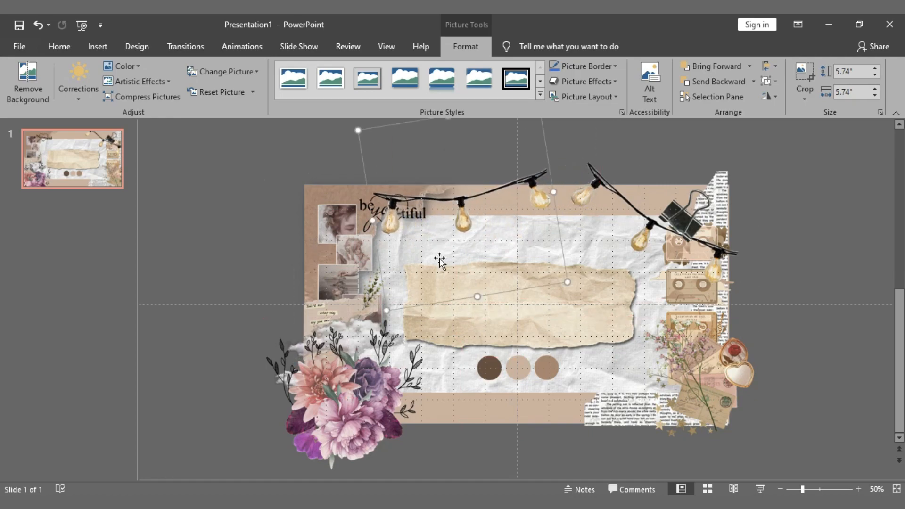
click(815, 271)
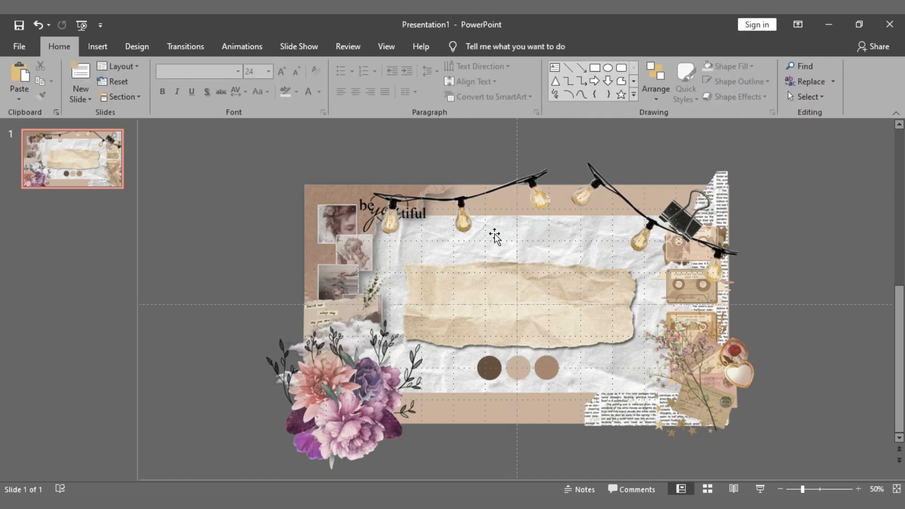
drag(448, 196, 444, 192)
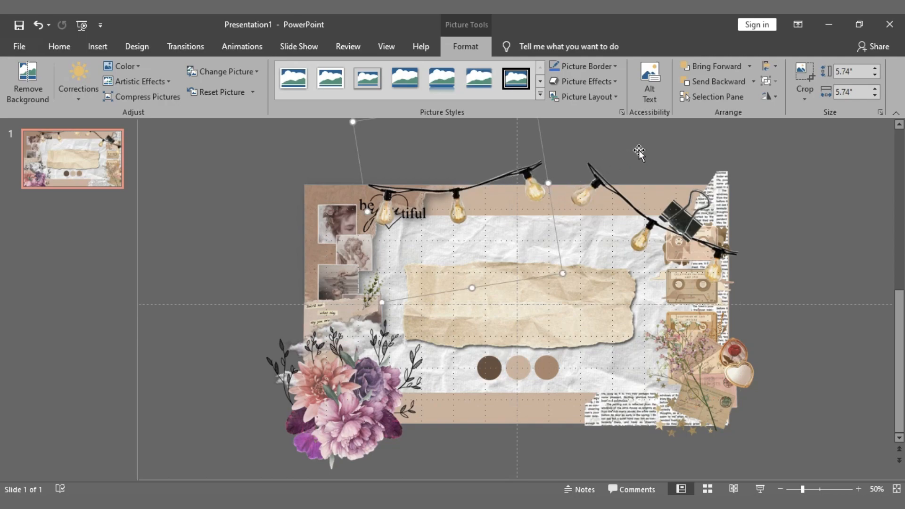
click(806, 148)
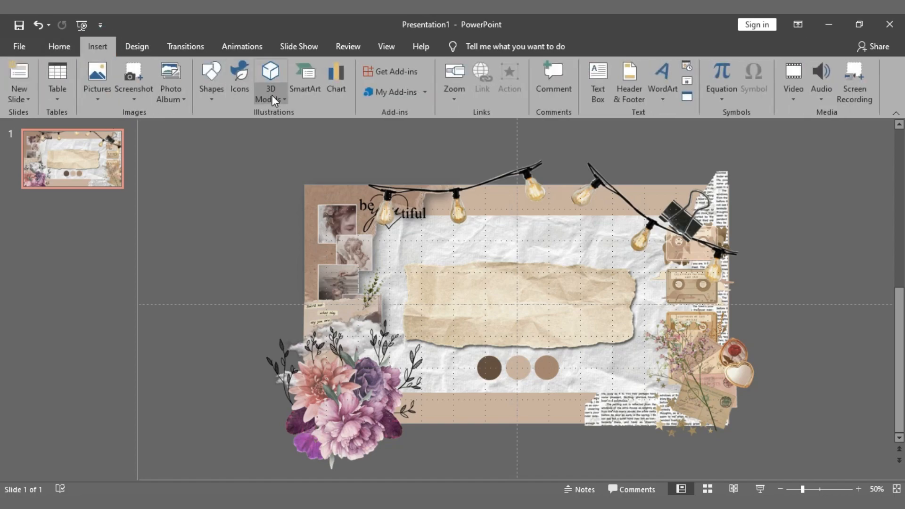
- Insert the picture of two reaching hands, PicsArt_03-31-04.52.05, from the Elements PPT folder
click(96, 83)
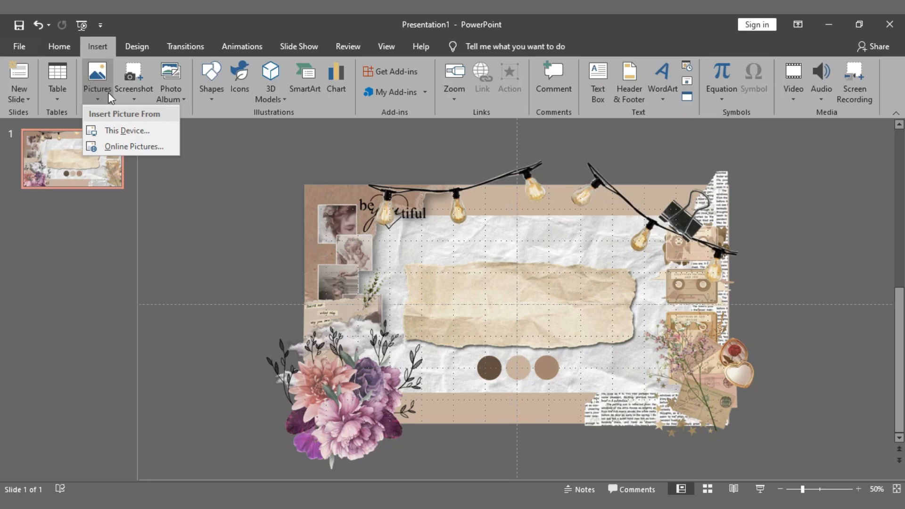
click(120, 130)
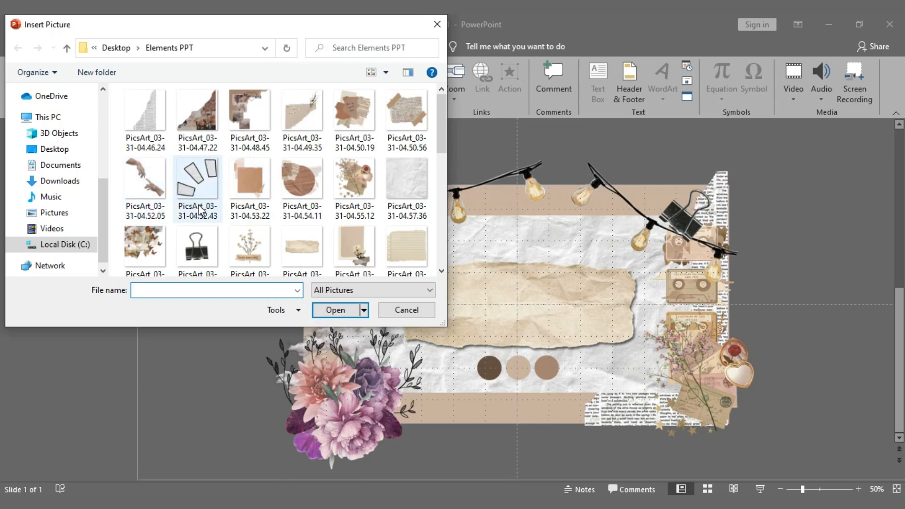
scroll(201, 210, down, 2)
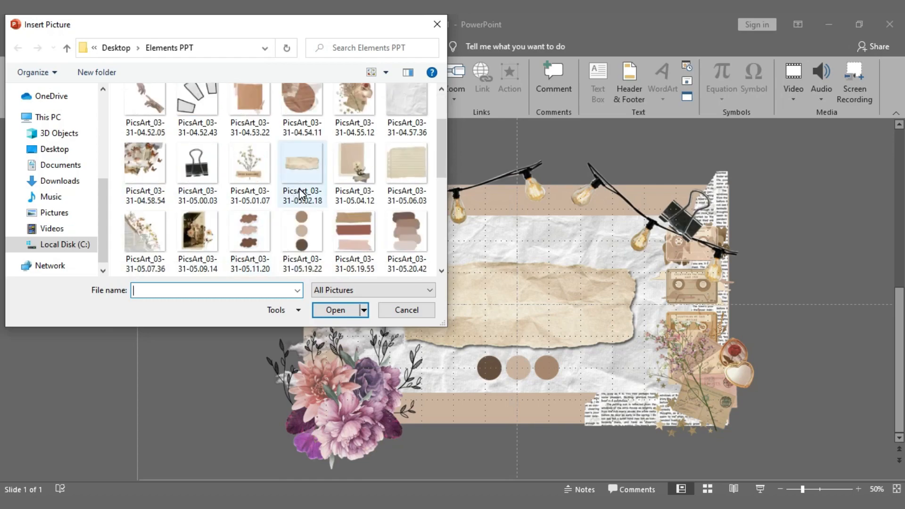
scroll(300, 193, down, 3)
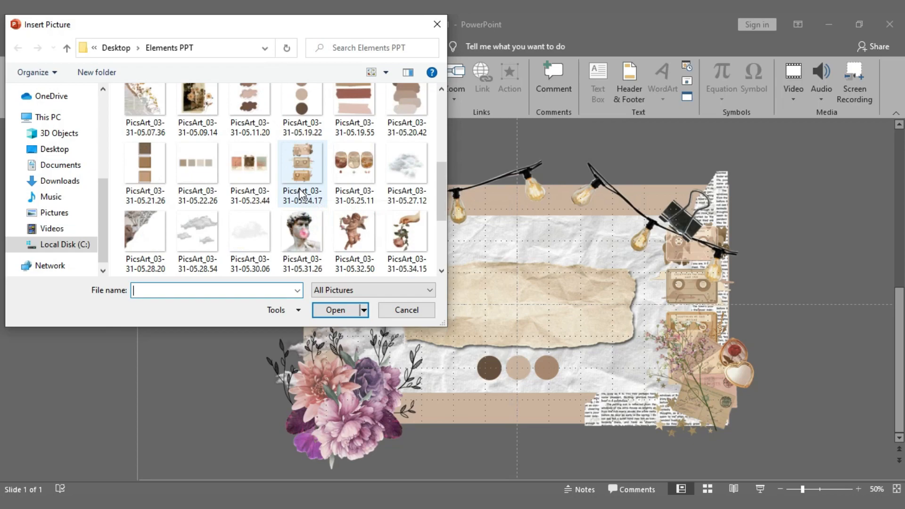
scroll(344, 186, down, 3)
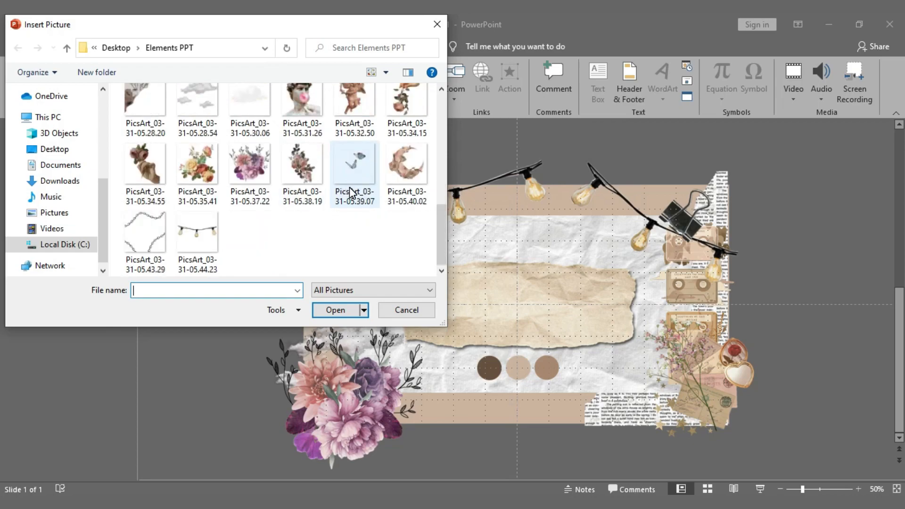
scroll(351, 192, up, 3)
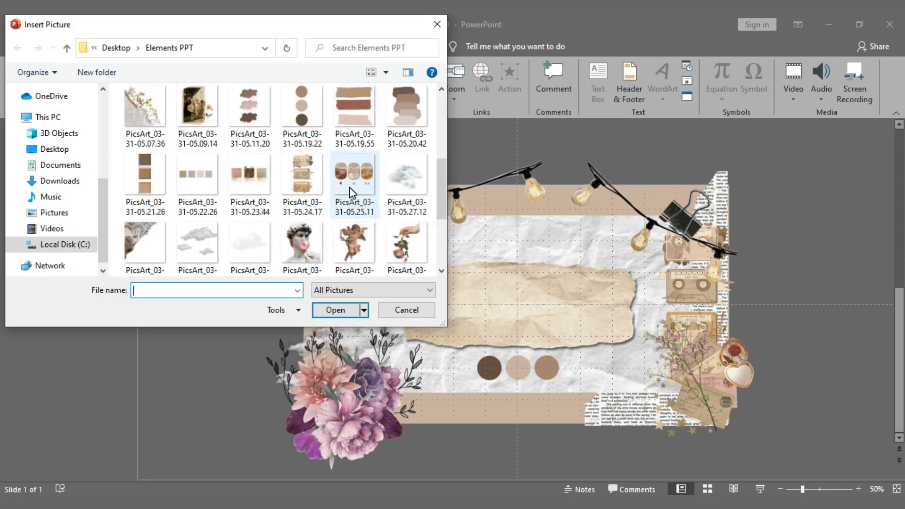
scroll(351, 192, up, 3)
scroll(351, 192, up, 2)
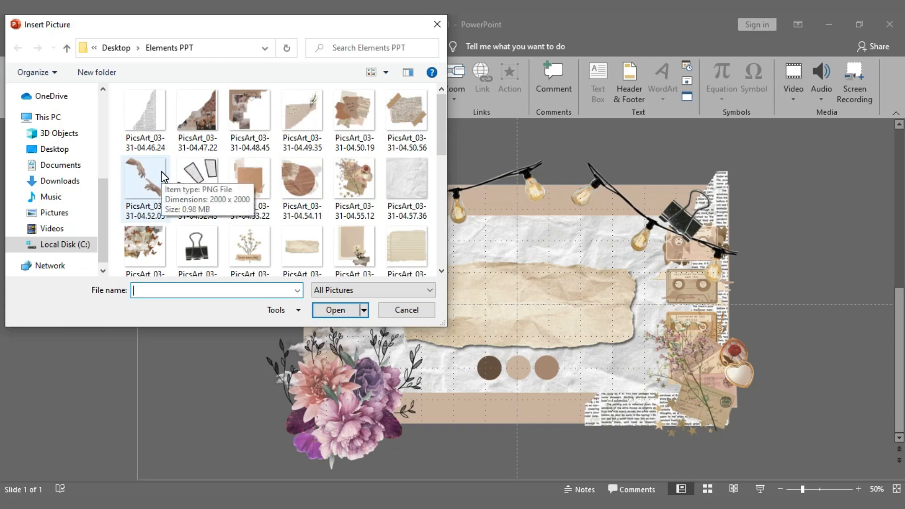
click(150, 186)
double_click(152, 216)
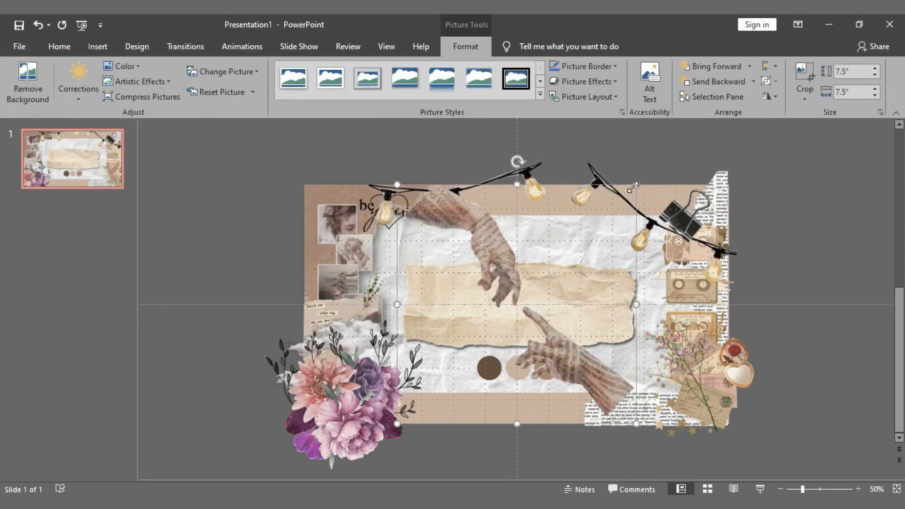
- Shrink the hands picture to about 3.98 inches square, rotate it about 30 degrees counter-clockwise and place it beside the flowers at the slide's lower edge
drag(633, 185, 482, 297)
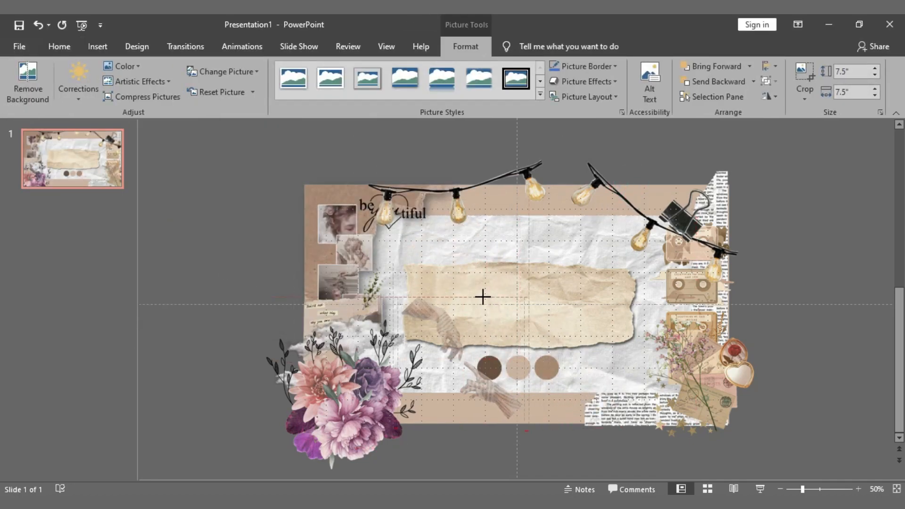
drag(480, 340, 481, 341)
drag(431, 412, 410, 456)
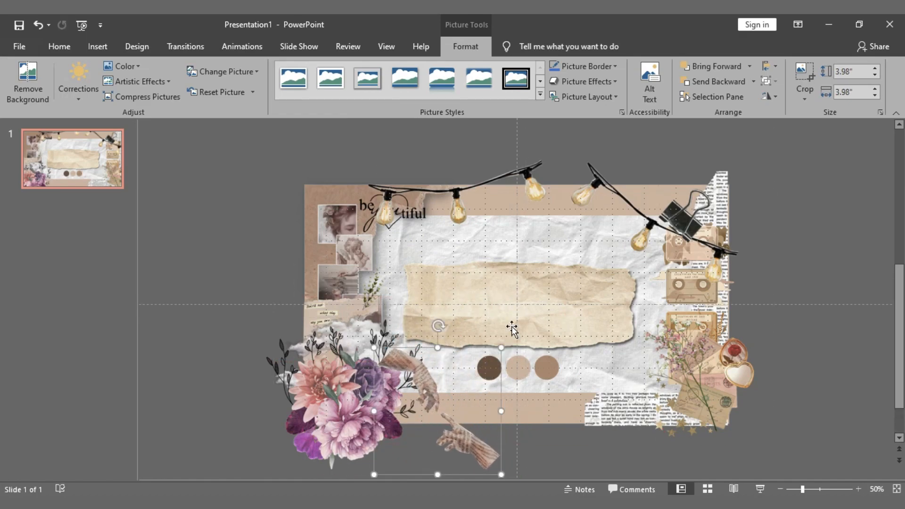
drag(438, 326, 388, 320)
drag(464, 431, 496, 422)
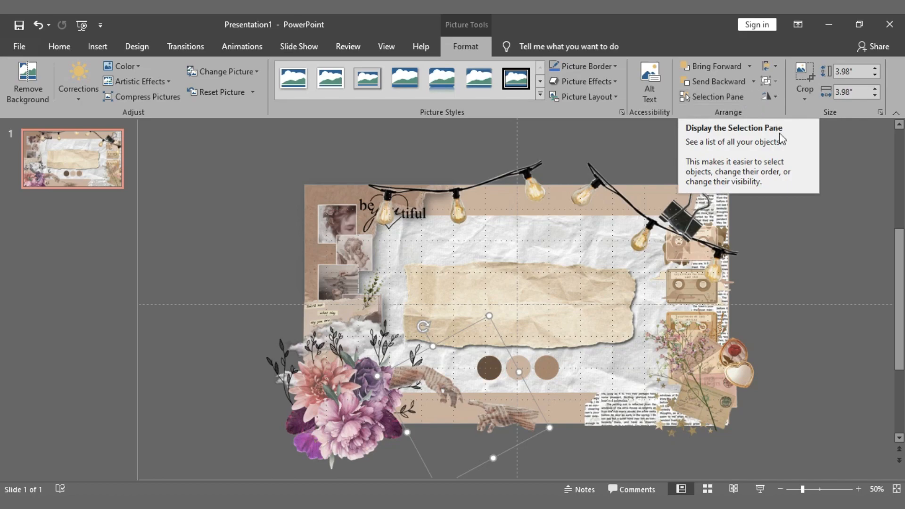
- Send the hands picture backward behind the flowers and sharpen it by 25%
click(711, 81)
click(712, 80)
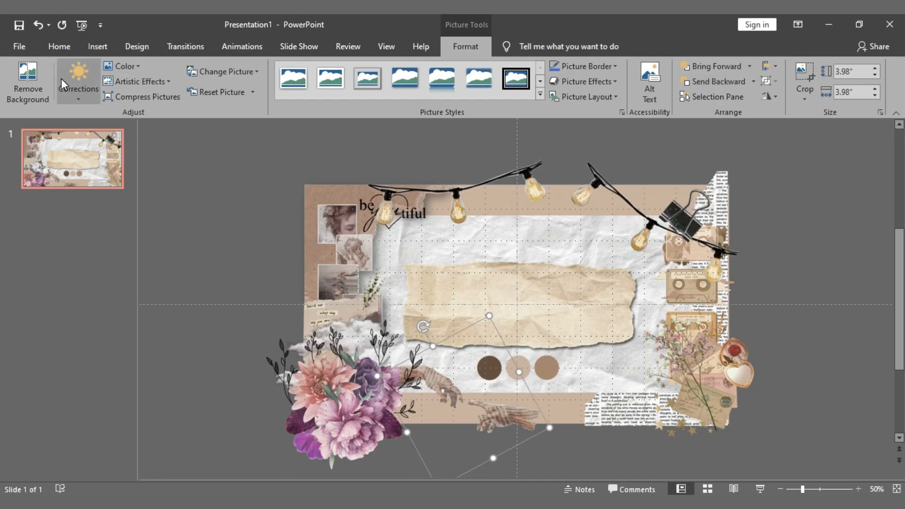
click(94, 68)
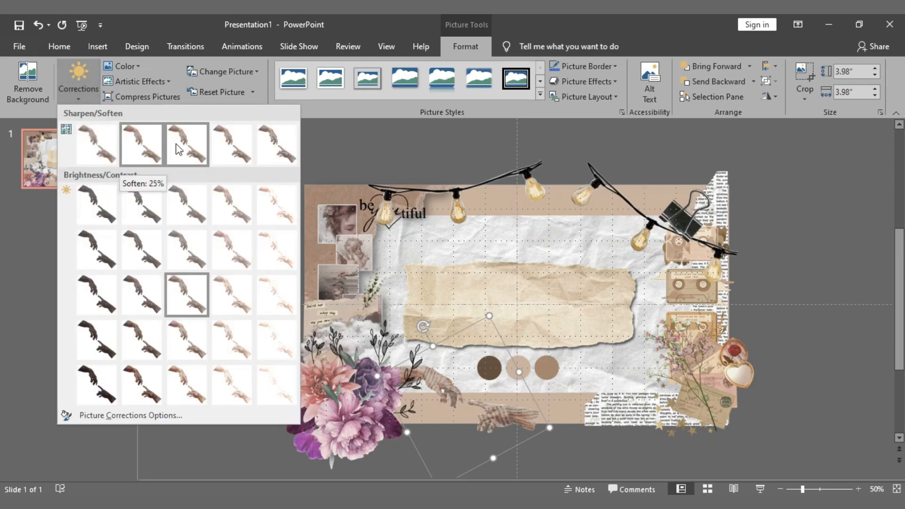
click(234, 143)
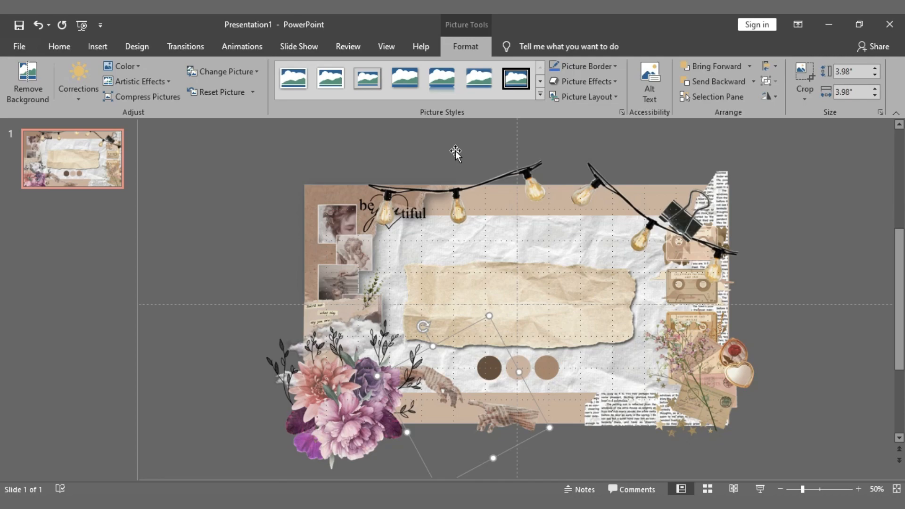
click(493, 392)
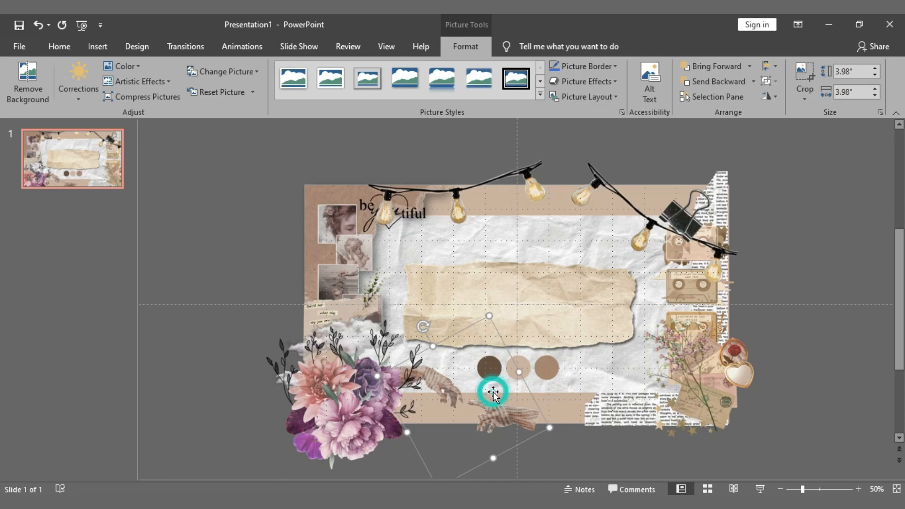
click(786, 293)
click(882, 222)
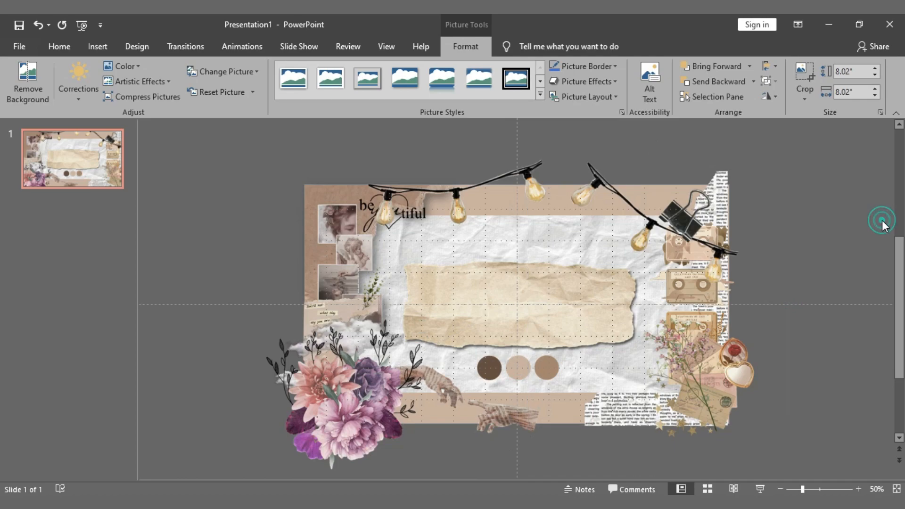
- Add a text box across the torn beige paper strip and enter "Mathematics" in it
click(99, 46)
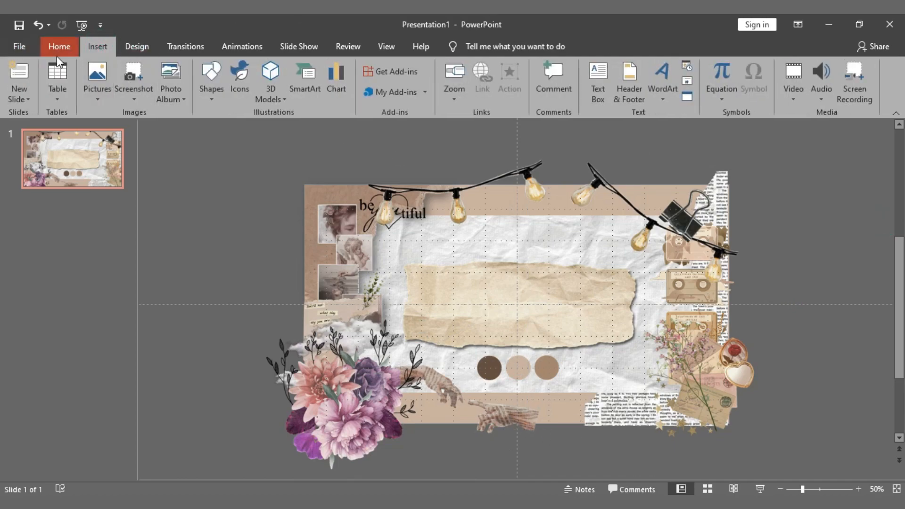
click(64, 46)
click(89, 46)
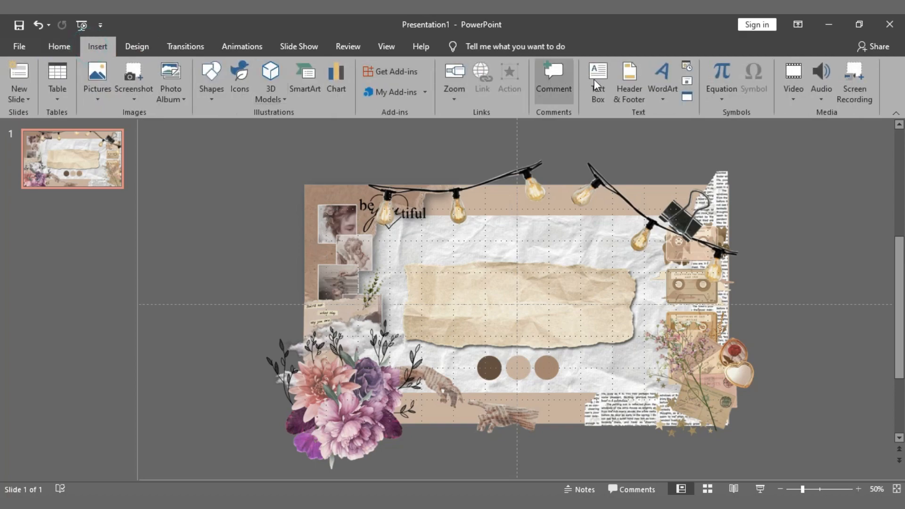
click(596, 78)
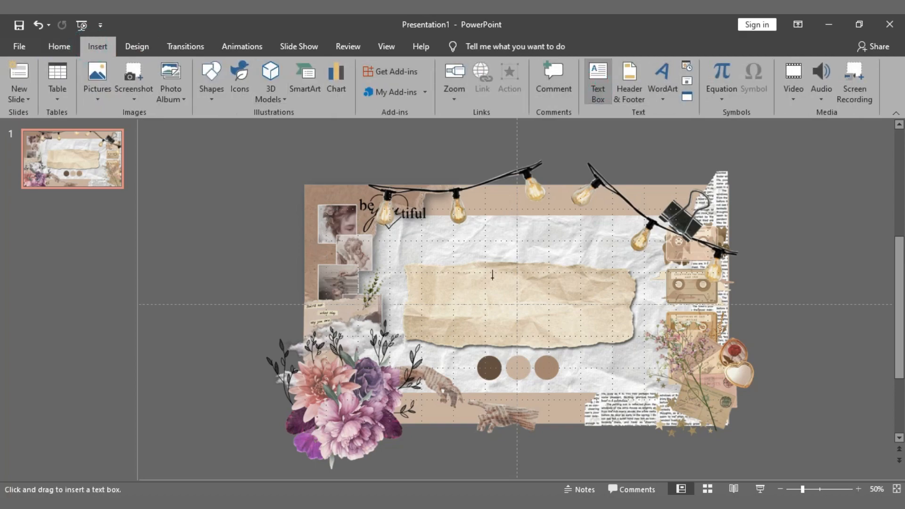
drag(423, 274, 623, 332)
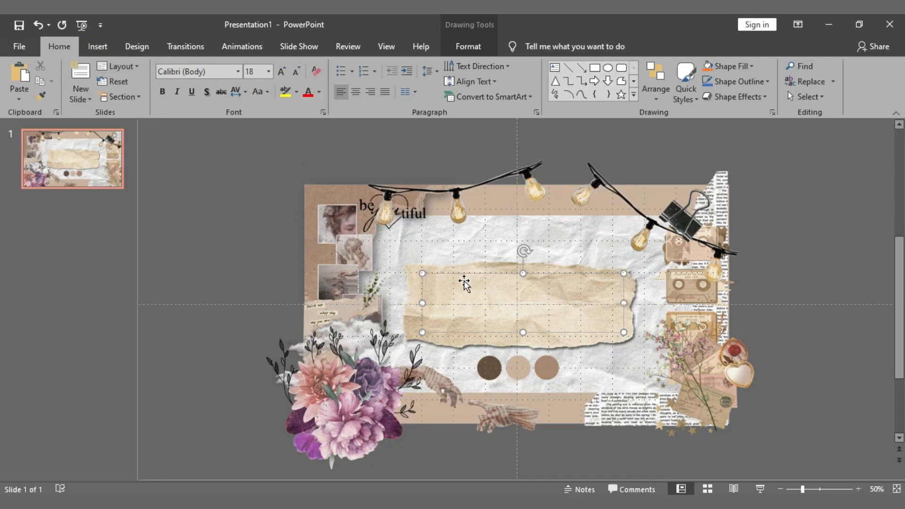
text(Mathe)
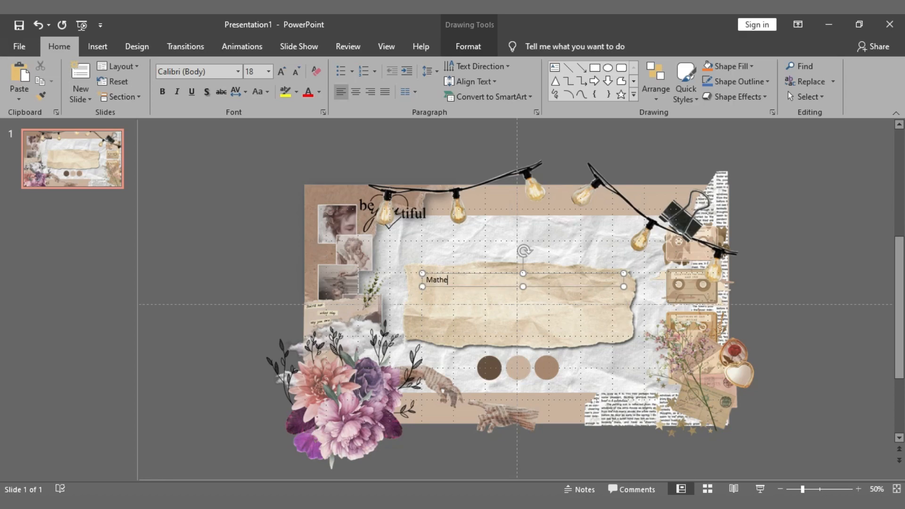
text(may)
- Centre-align the "Mathematics" text and set its font to Eternate
key(ctrl+a)
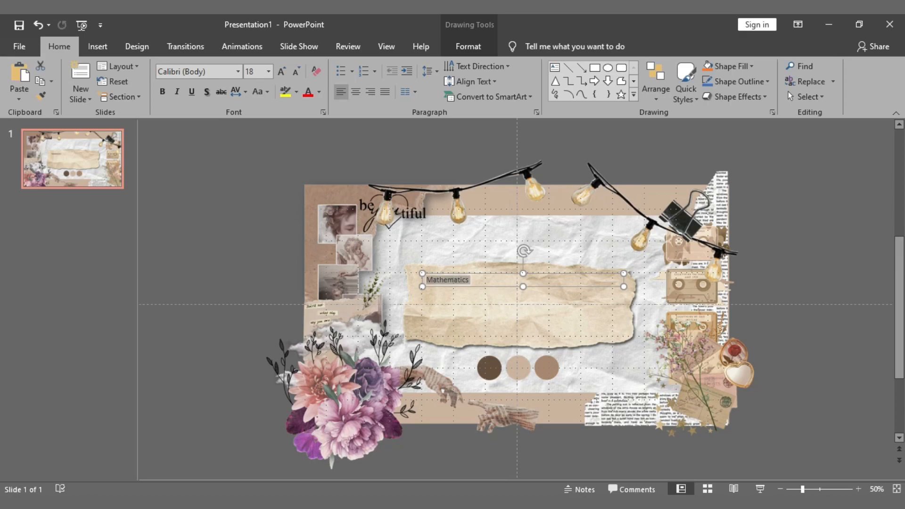
key(ctrl+e)
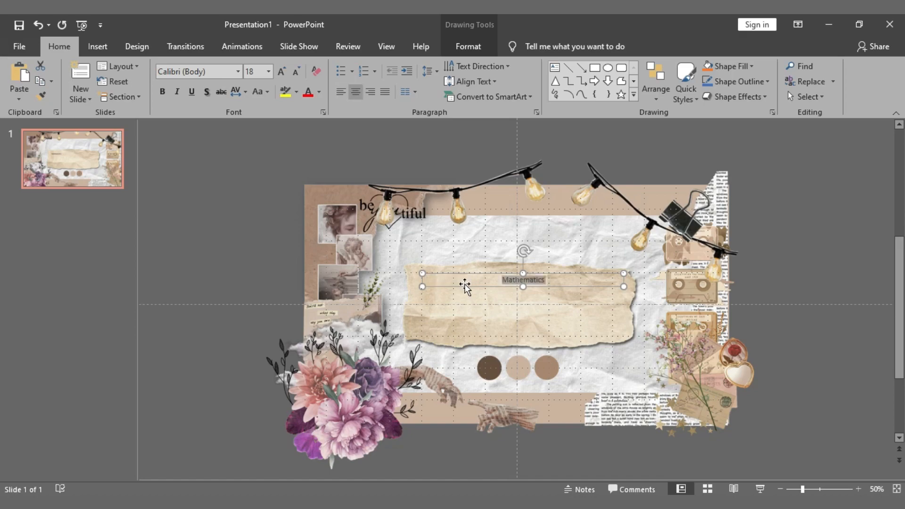
click(236, 71)
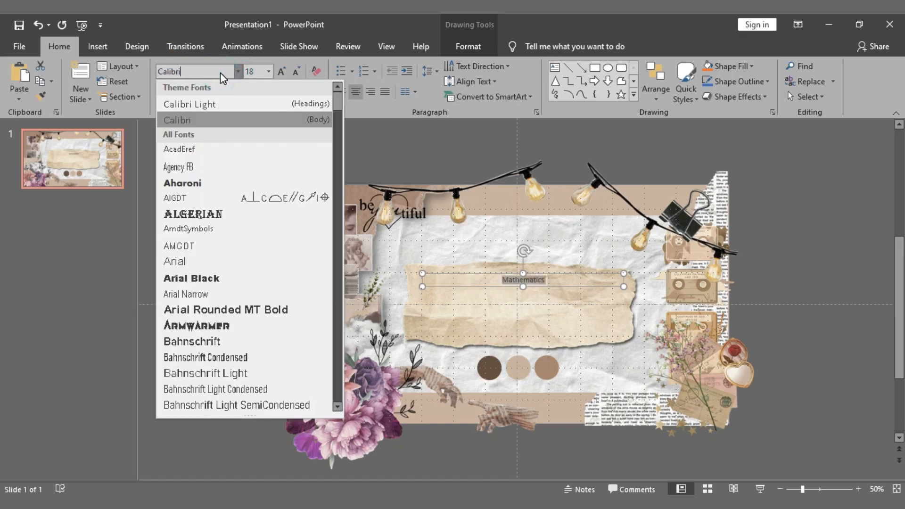
double_click(220, 73)
text(Eternate)
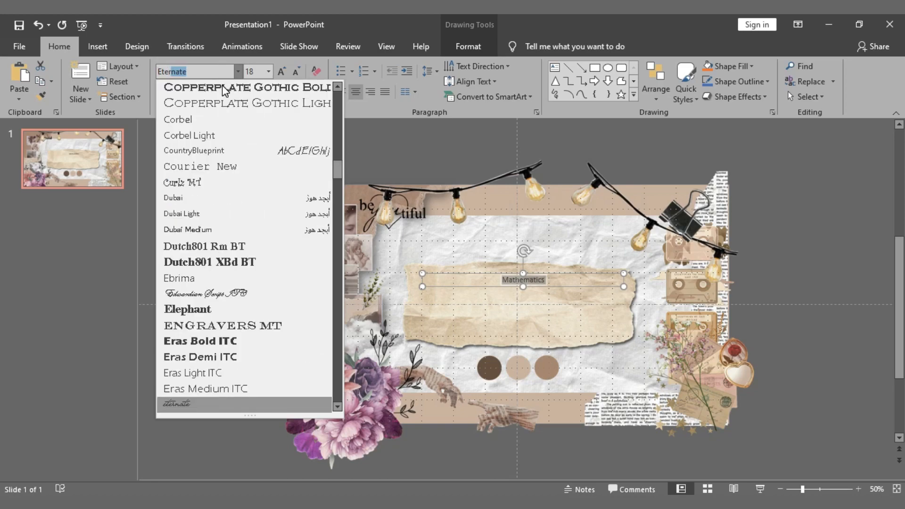
click(179, 403)
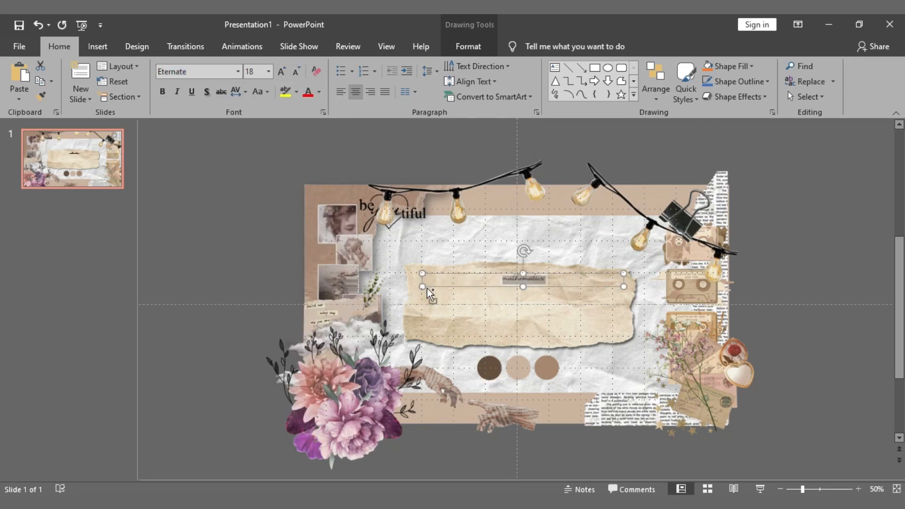
- Enlarge the title text to 88 points, then widen its box to fit one line and centre it on the beige paper strip
key(ctrl+shift+period)
key(ctrl+shift+period)
key(ctrl+shift+period)
key(ctrl+shift+period)
key(ctrl+shift+period)
key(ctrl+shift+period)
key(ctrl+shift+period)
key(ctrl+shift+period)
key(ctrl+shift+period)
key(ctrl+shift+period)
key(ctrl+shift+period)
key(ctrl+shift+period)
key(ctrl+shift+period)
key(ctrl+shift+period)
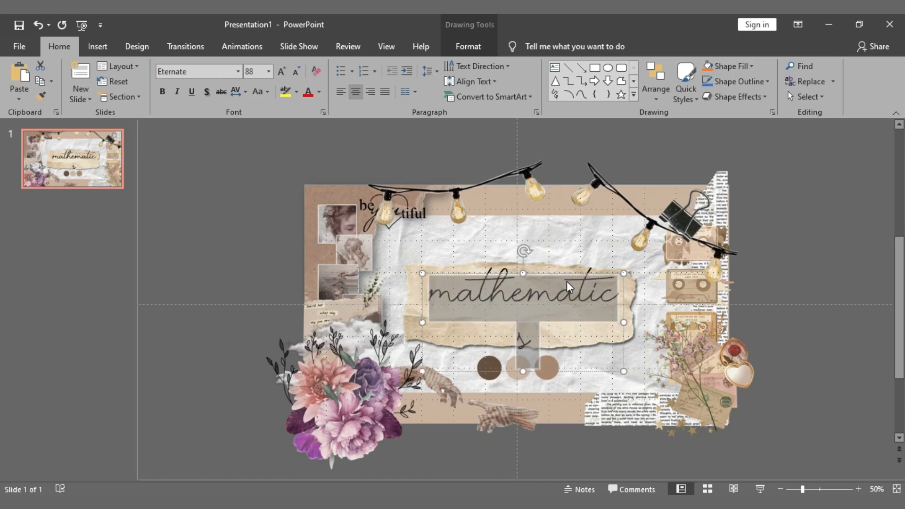
drag(624, 322, 642, 323)
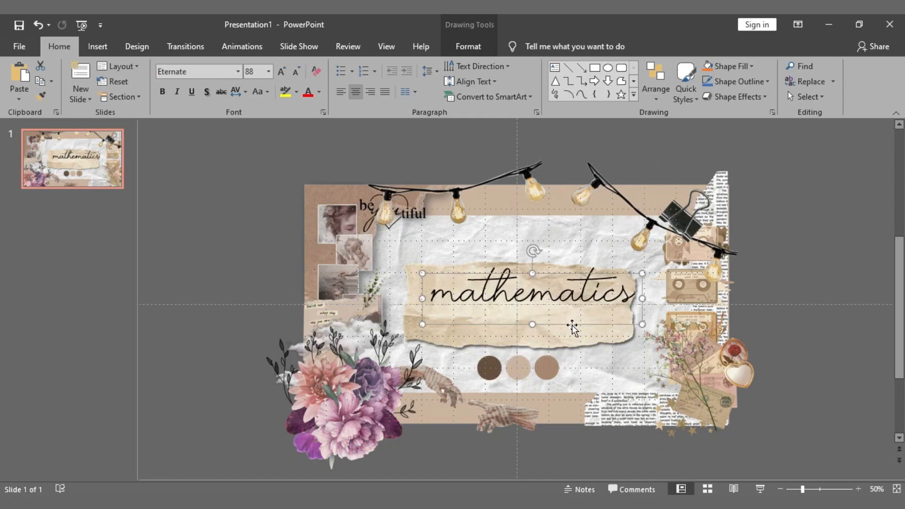
drag(571, 325, 560, 335)
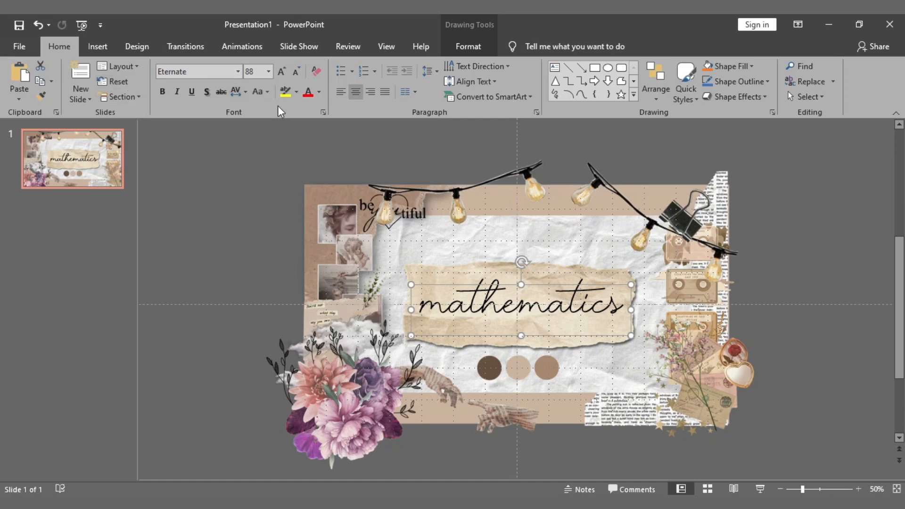
- Colour the "Mathematics" title with the recently used beige and apply a text shadow to it
click(319, 92)
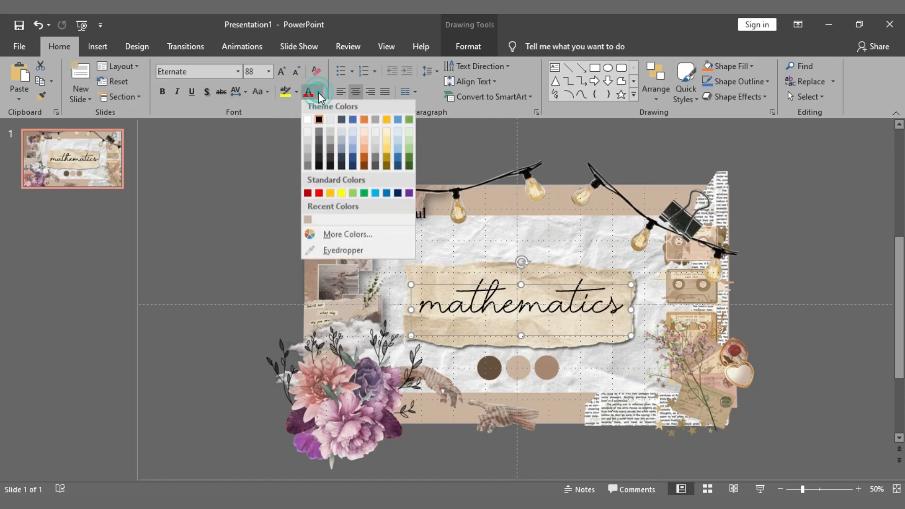
click(308, 220)
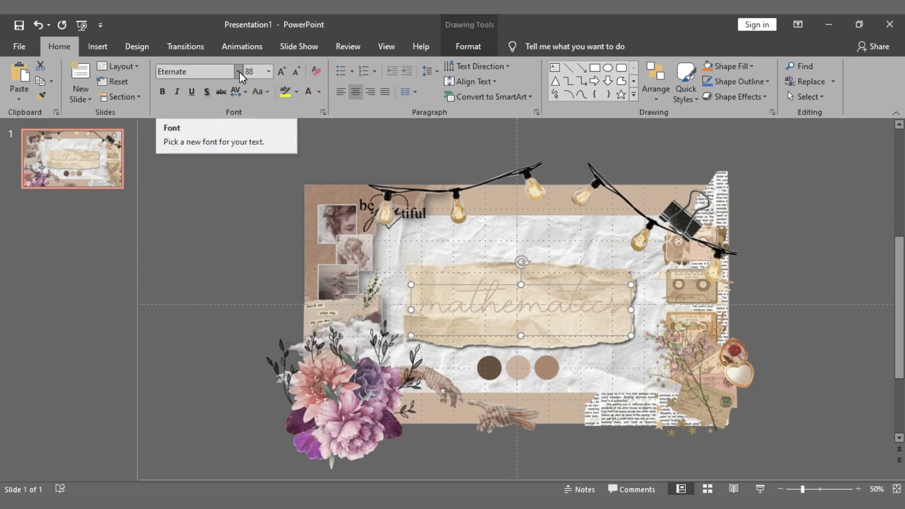
click(206, 89)
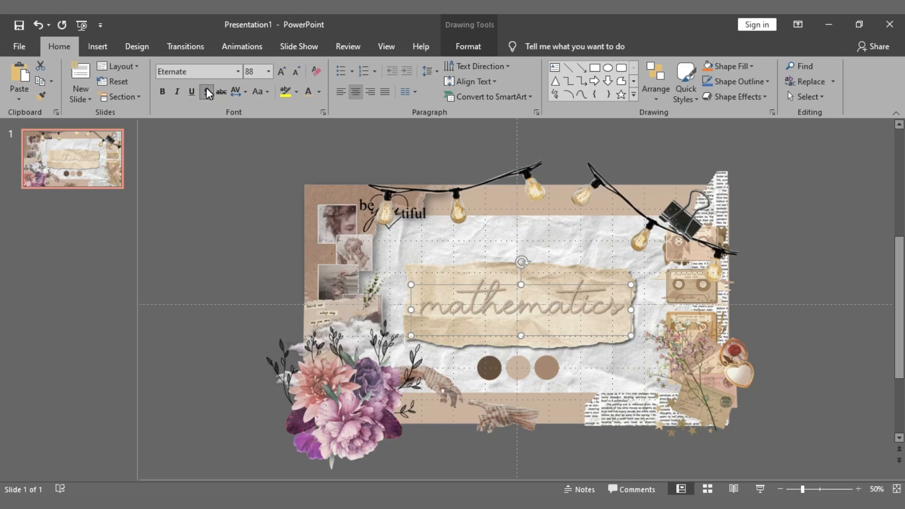
- Try white as the title's font colour, then dark brown sampled with the Eyedropper from the darkest circle below the paper strip
click(319, 93)
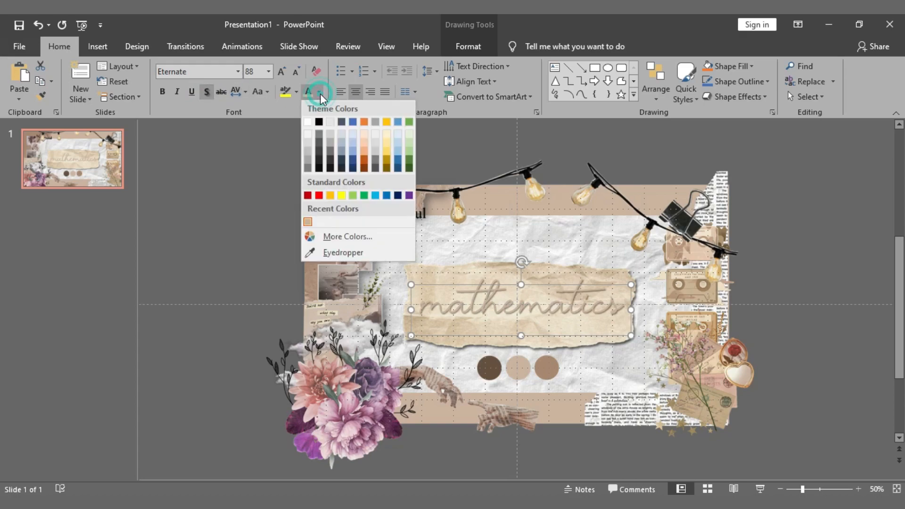
click(308, 121)
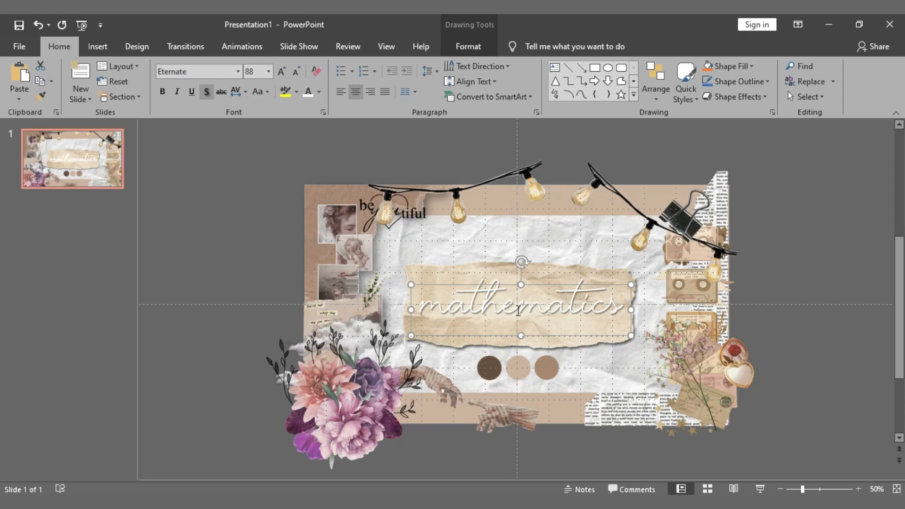
click(319, 91)
click(341, 251)
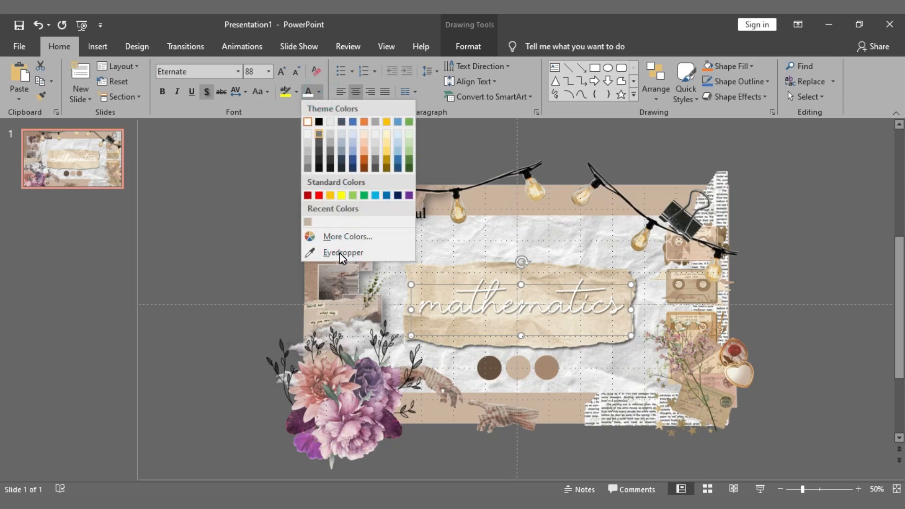
click(489, 367)
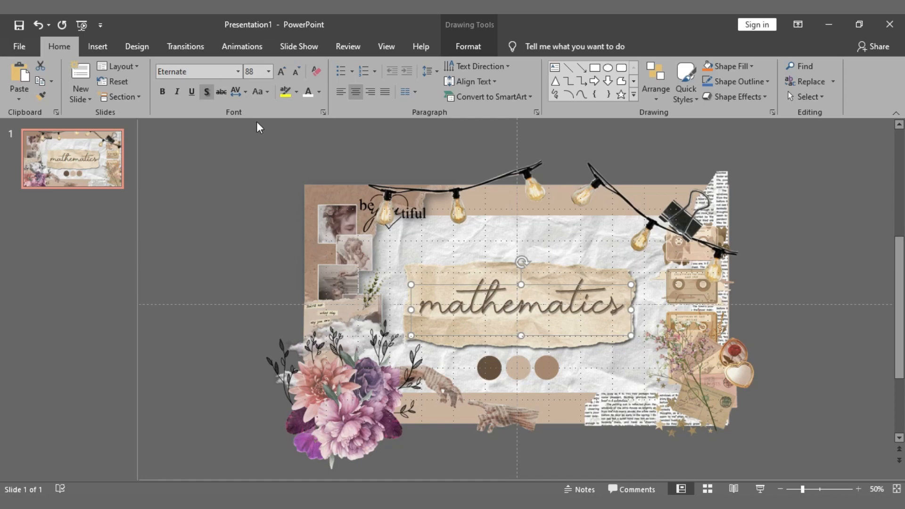
- Recolour the title with the medium brown sampled from the rightmost circle below the paper strip, then deselect it and start the slide show
click(320, 94)
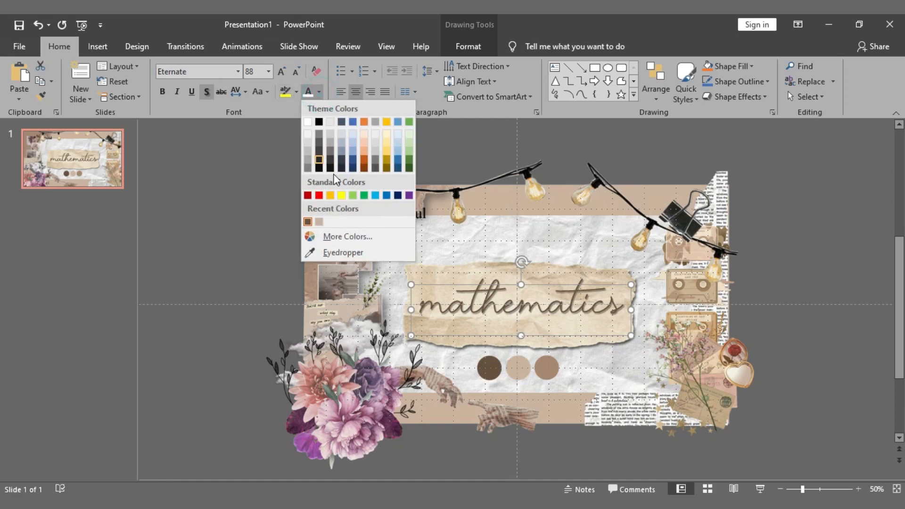
click(331, 254)
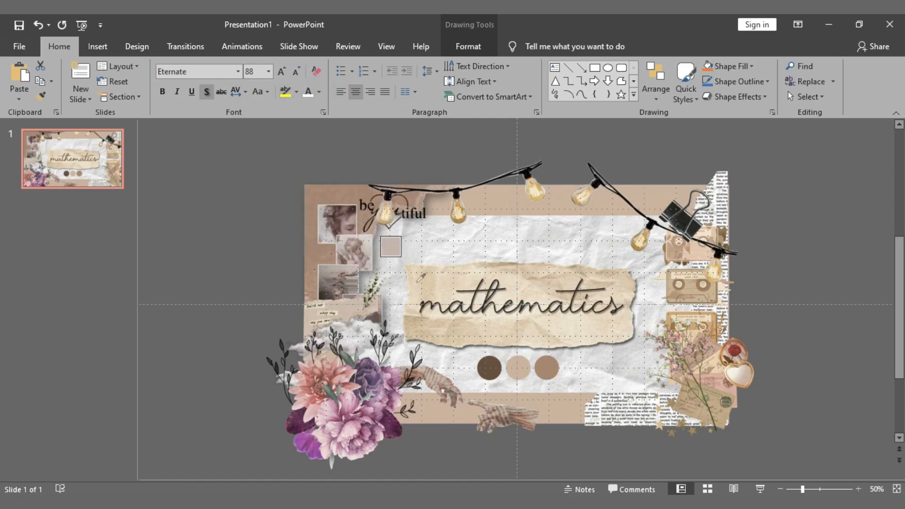
click(547, 366)
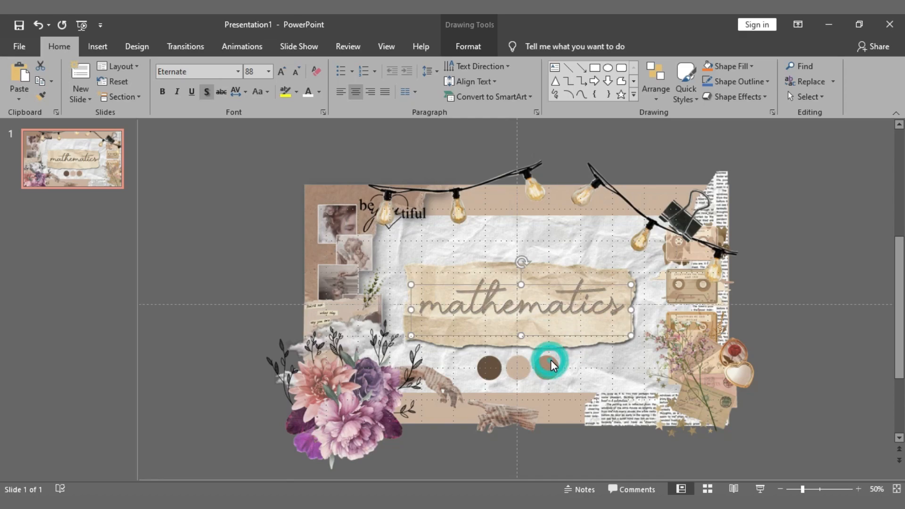
click(792, 191)
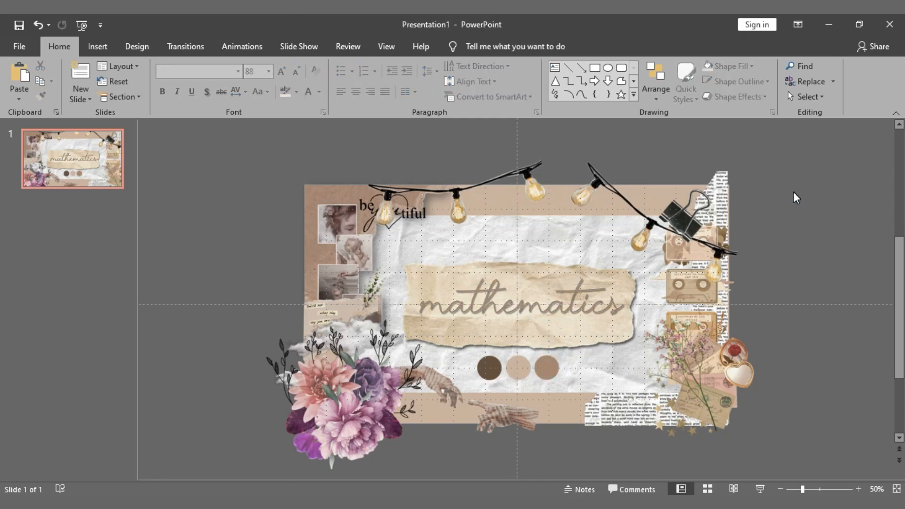
click(762, 488)
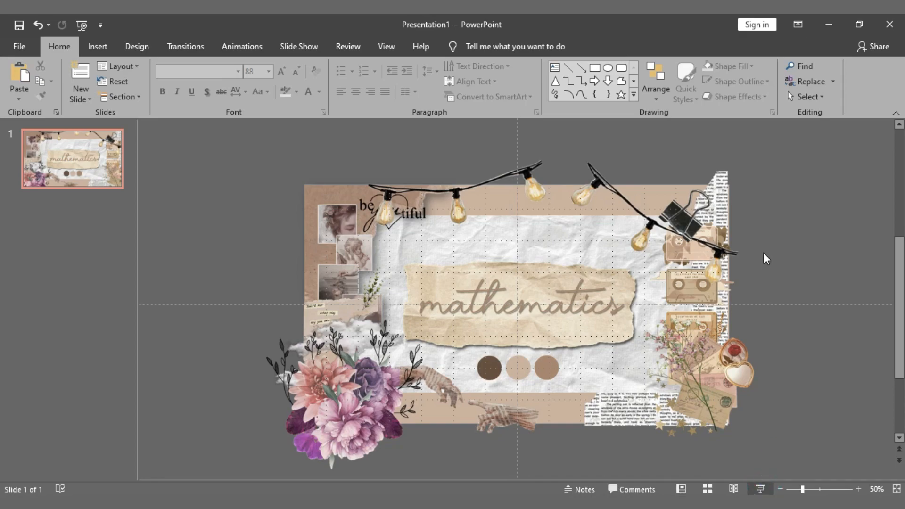